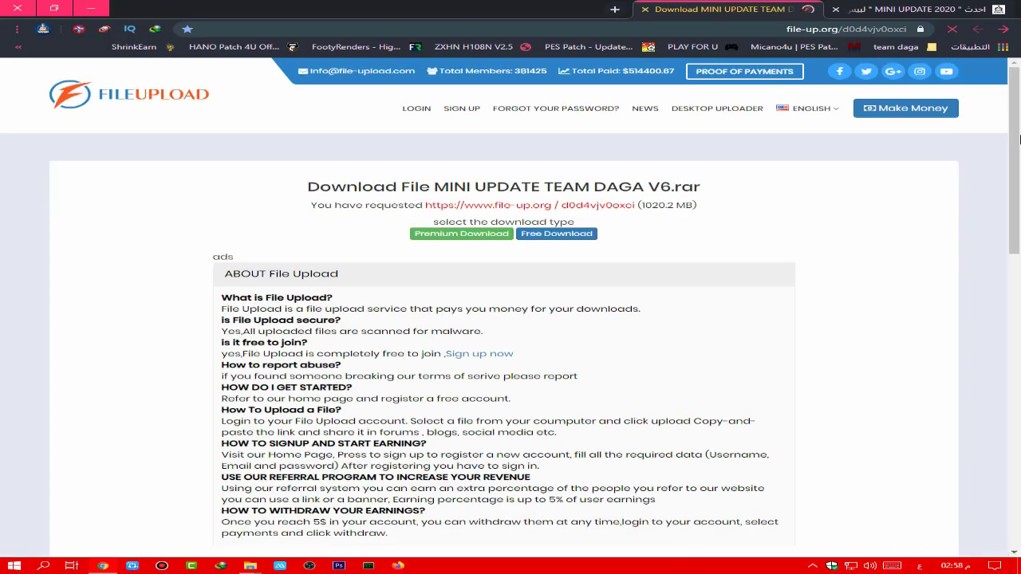
# Choose the free download for MINI UPDATE TEAM DAGA V6.rar, closing the advertising pages that open
pyautogui.click(1019, 139)
pyautogui.click(456, 9)
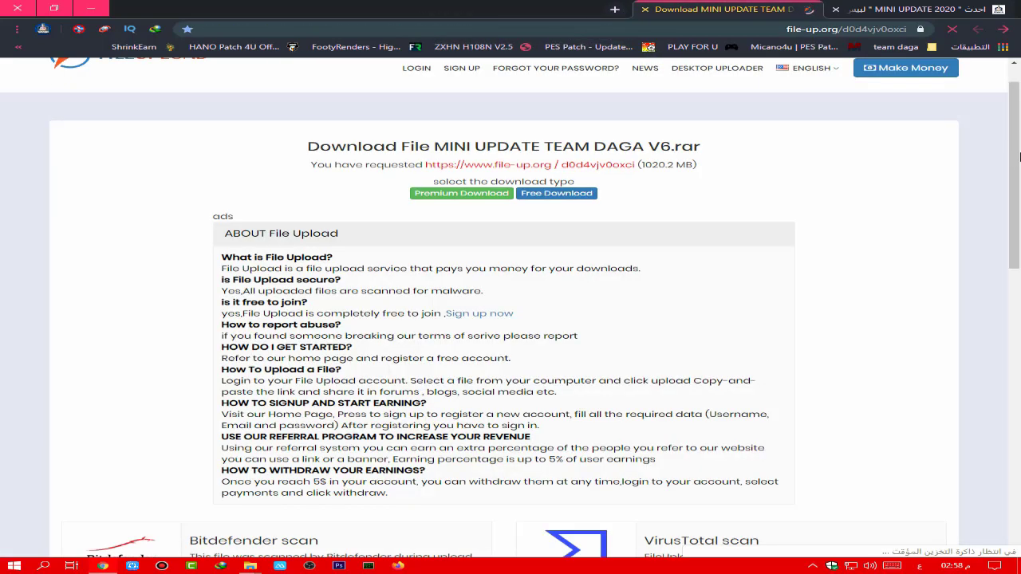
pyautogui.scroll(1, 1020, 127)
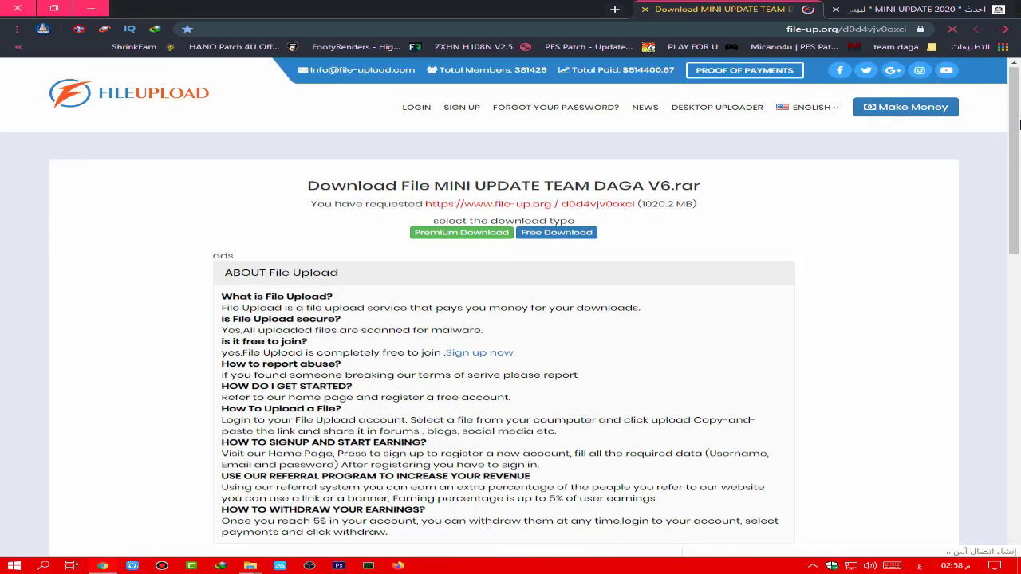
pyautogui.click(569, 233)
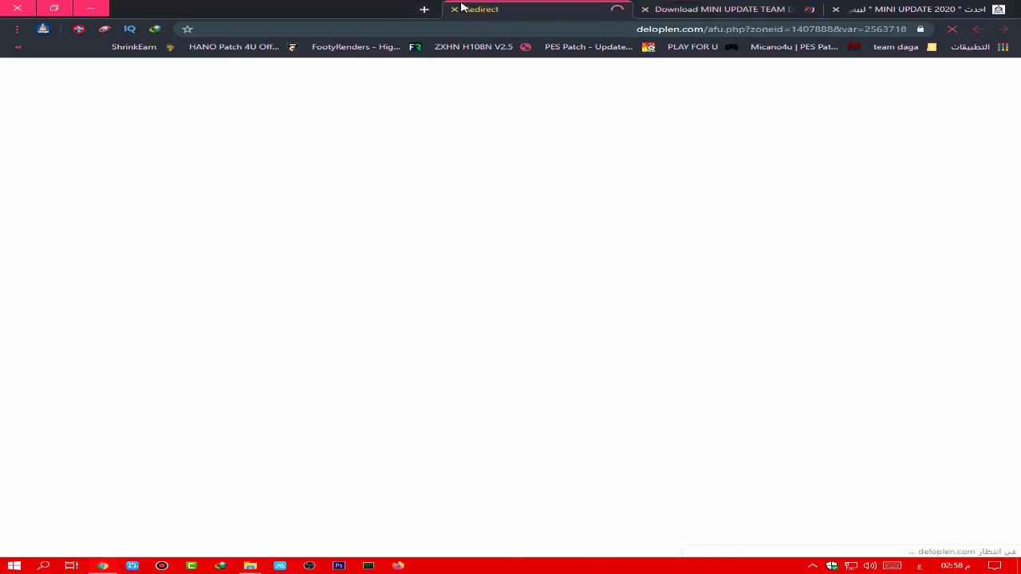
pyautogui.click(455, 9)
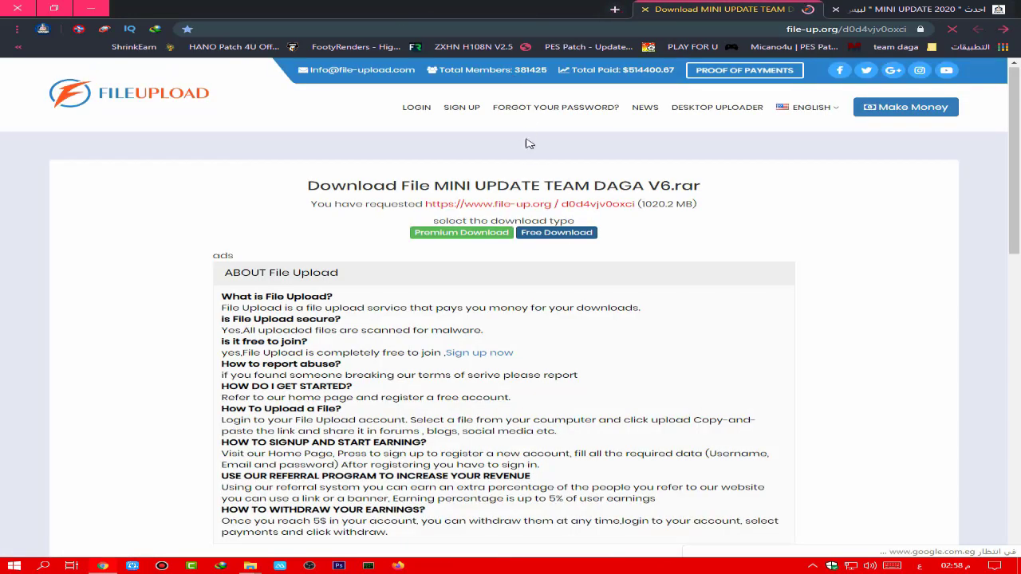
pyautogui.click(558, 233)
pyautogui.click(456, 10)
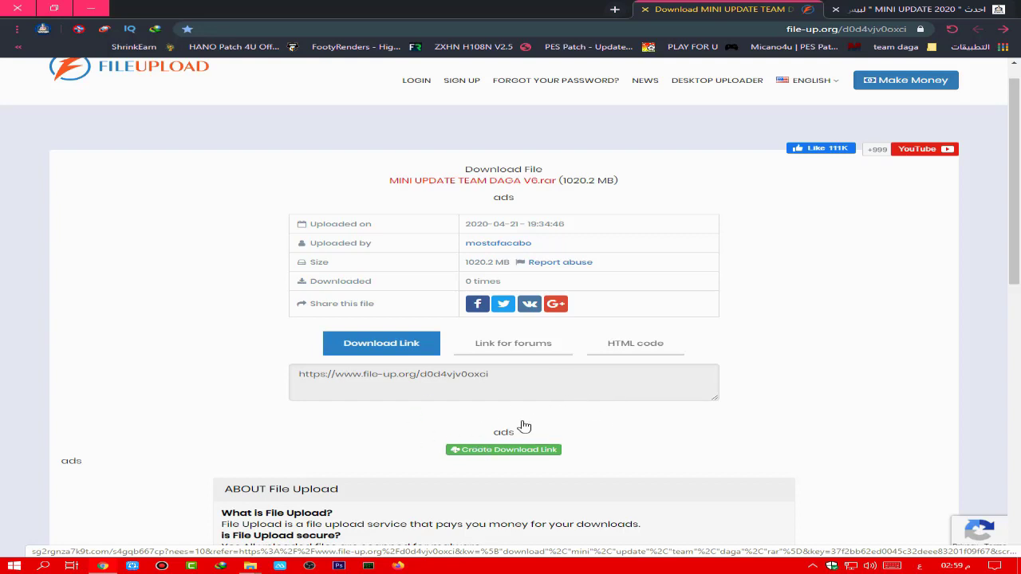
# Create the download link for MINI UPDATE TEAM DAGA V6.rar and close the advertising page that opens
pyautogui.click(491, 451)
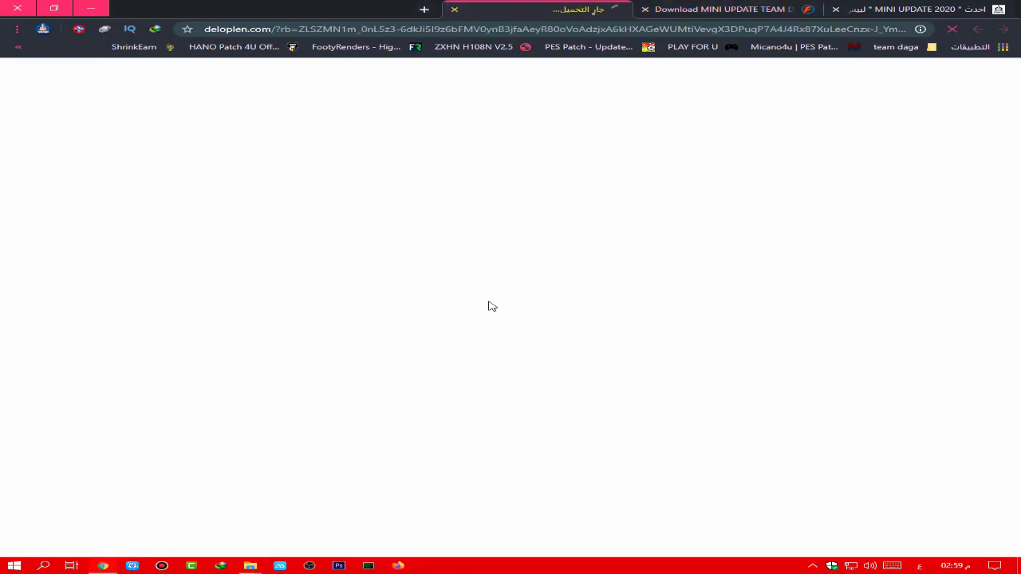
pyautogui.click(454, 10)
pyautogui.click(477, 452)
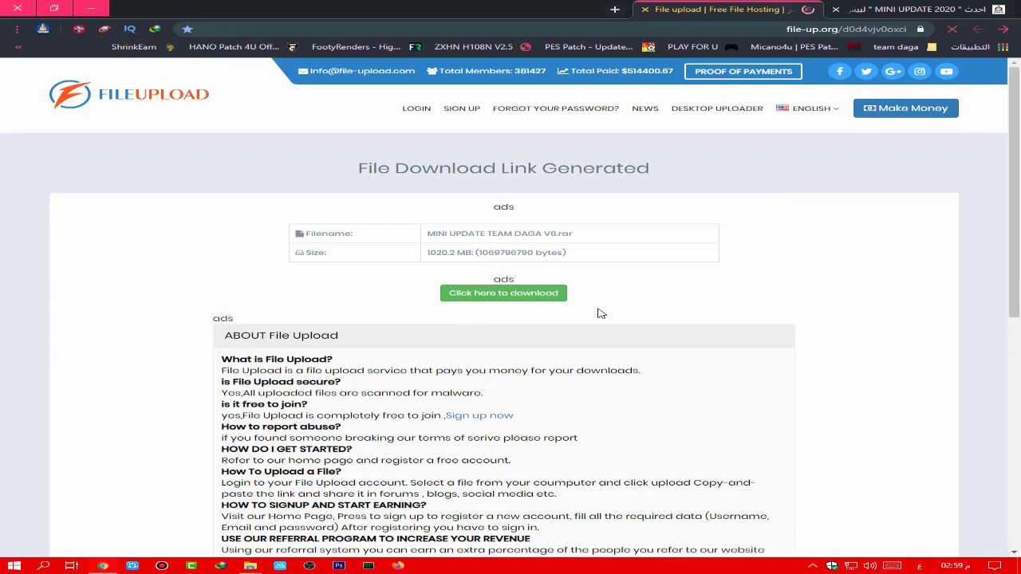
# Request the generated download of MINI UPDATE TEAM DAGA V6.rar, cancel the download prompt and close the file page
pyautogui.click(505, 295)
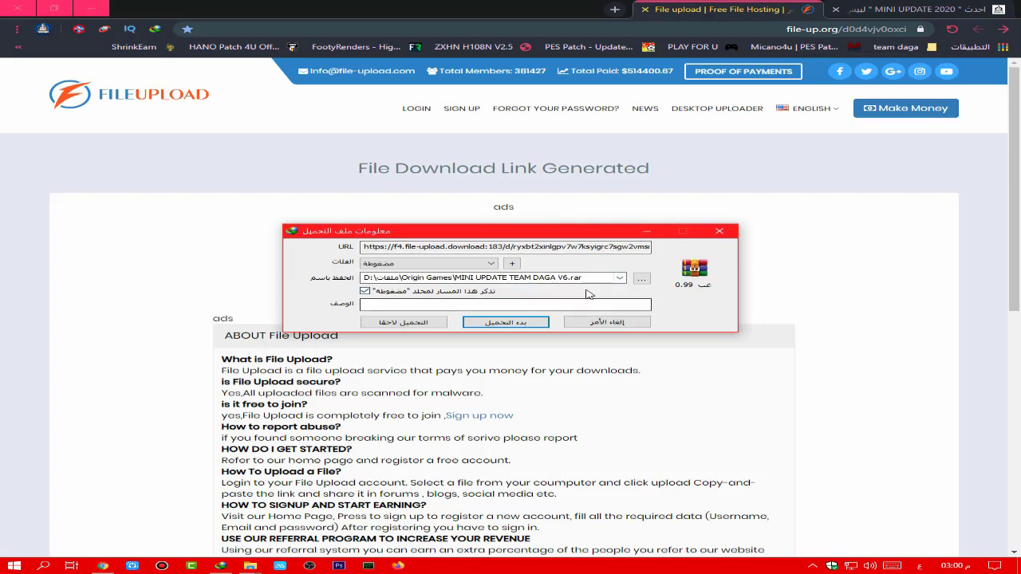
pyautogui.moveTo(585, 233)
pyautogui.mouseDown()
pyautogui.moveTo(595, 241)
pyautogui.moveTo(600, 229)
pyautogui.mouseUp()
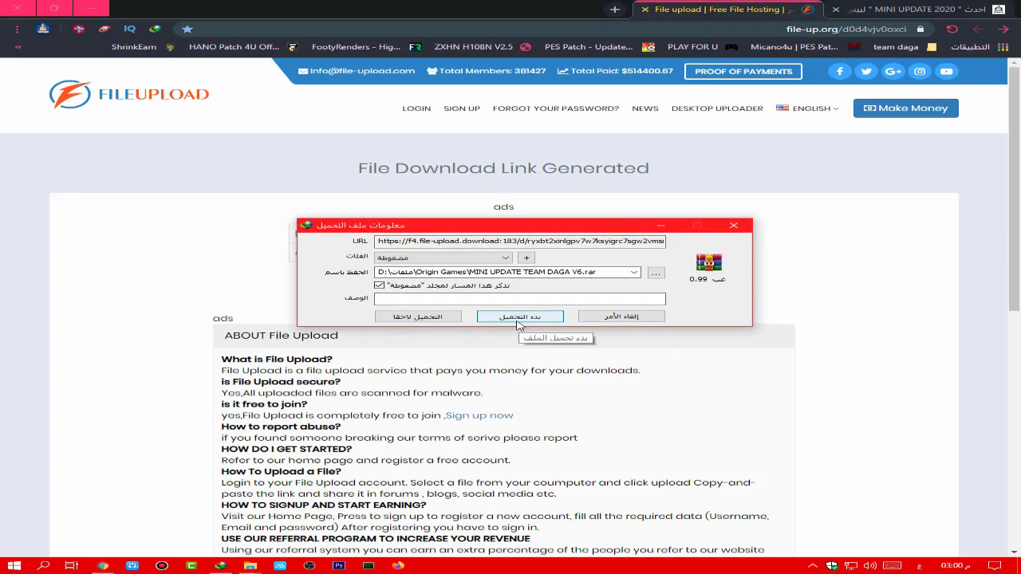
pyautogui.click(491, 322)
pyautogui.click(649, 321)
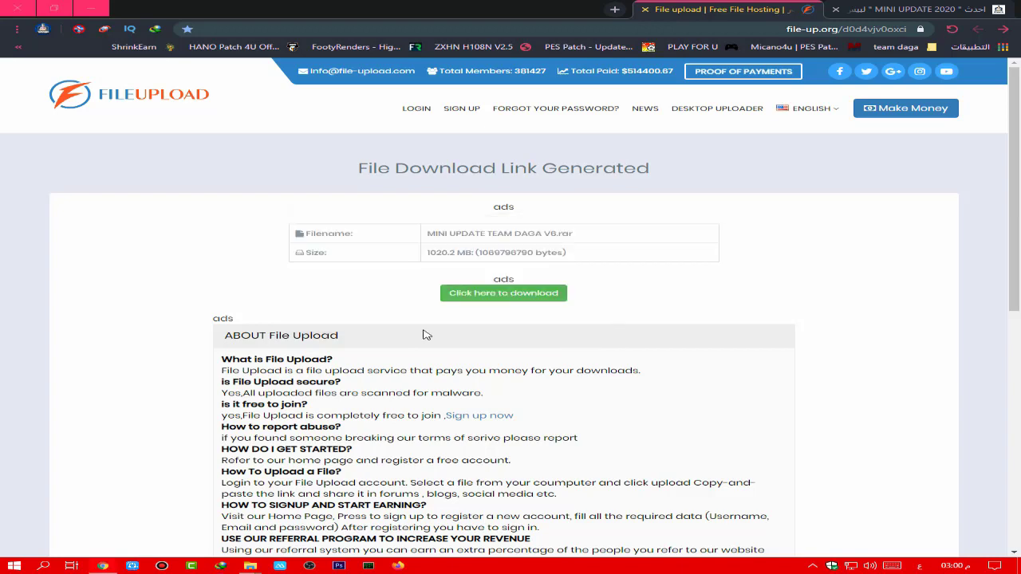
pyautogui.click(646, 11)
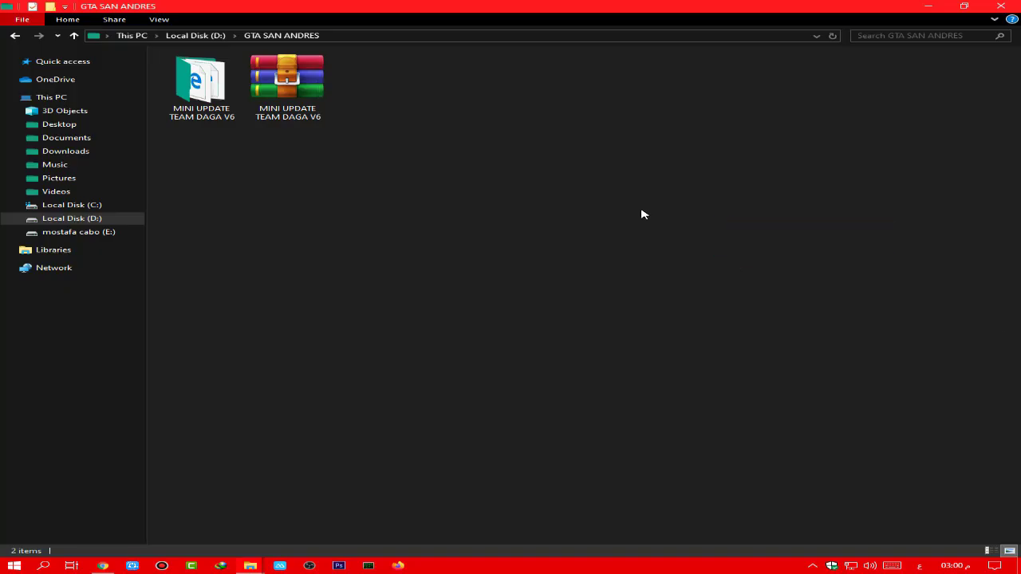
pyautogui.moveTo(643, 214); pyautogui.dragTo(82, 75)
pyautogui.moveTo(200, 50); pyautogui.dragTo(495, 237)
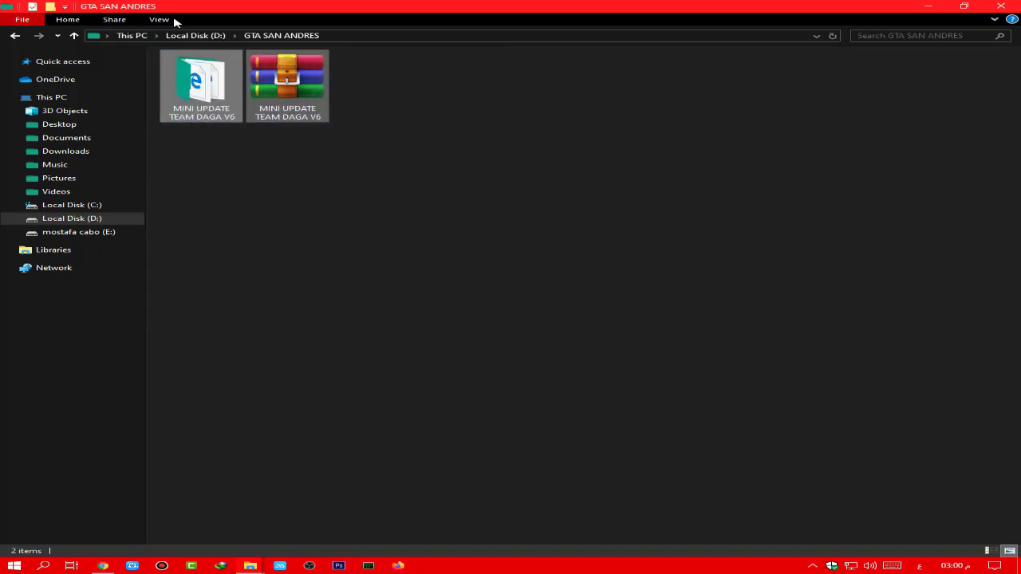
pyautogui.click(411, 403)
# Switch to the pes2017 game folder, examine the files inside its download folder, and return to the game folder
pyautogui.moveTo(250, 565)
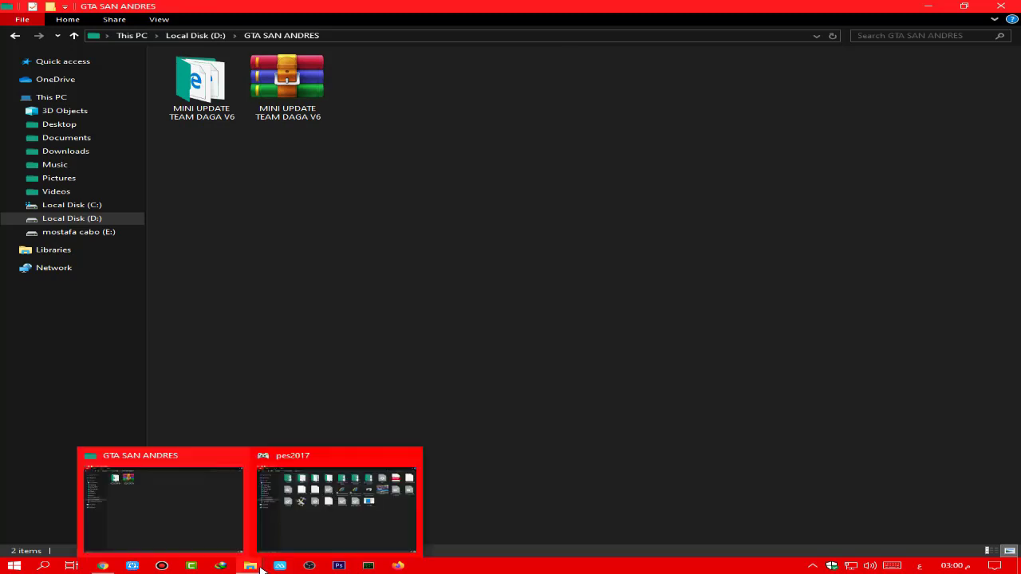
pyautogui.click(394, 535)
pyautogui.click(388, 98)
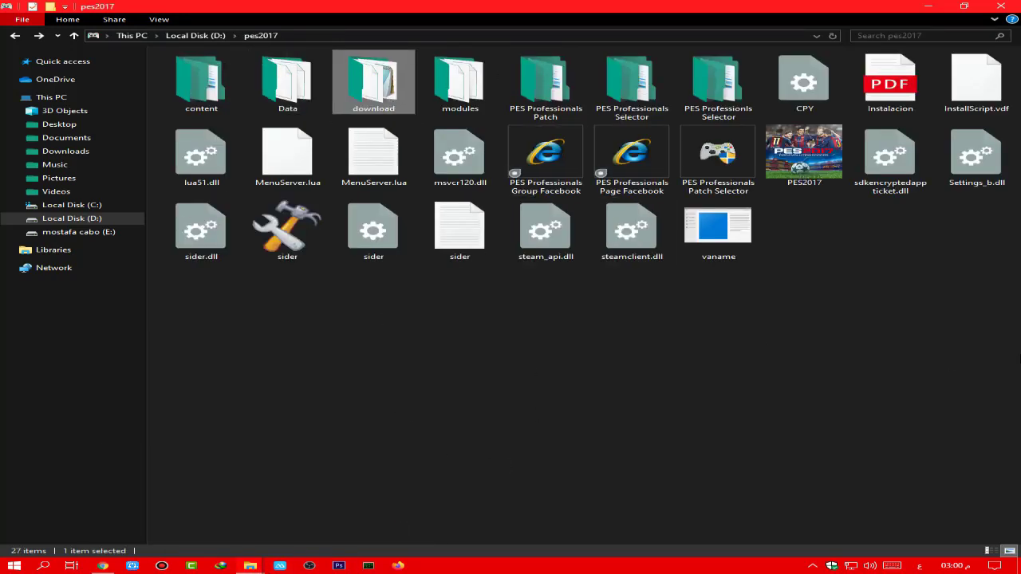
pyautogui.hotkey('ctrl', 'a')
pyautogui.moveTo(1020, 292); pyautogui.dragTo(213, 6)
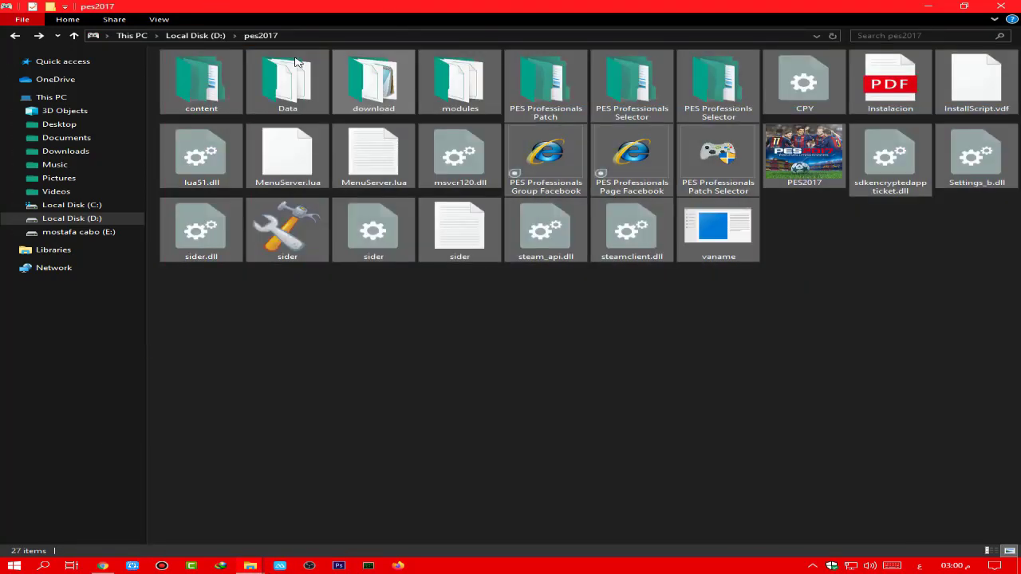
pyautogui.doubleClick(375, 87)
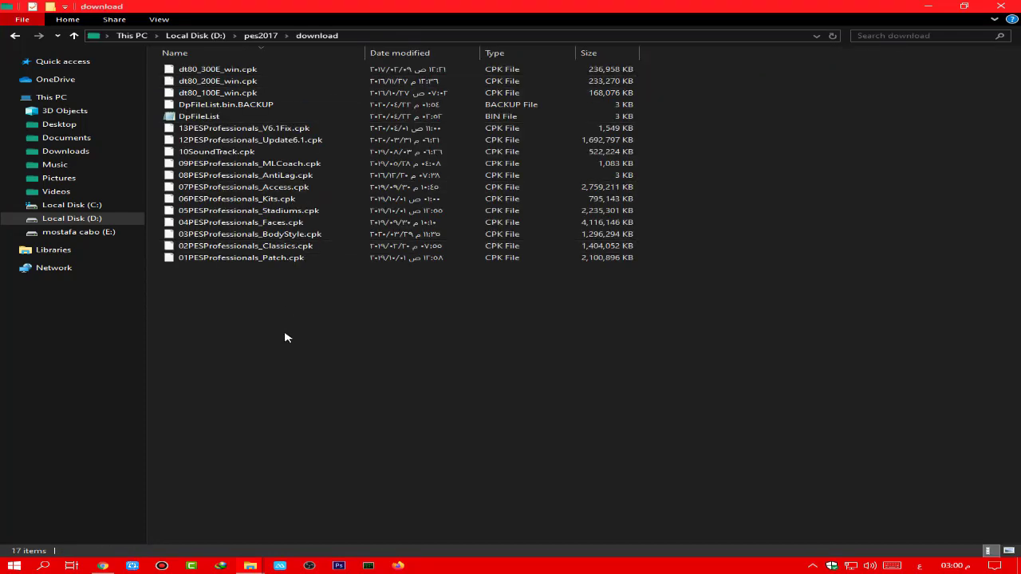
pyautogui.moveTo(284, 332); pyautogui.dragTo(200, 19)
pyautogui.moveTo(307, 388); pyautogui.dragTo(150, 20)
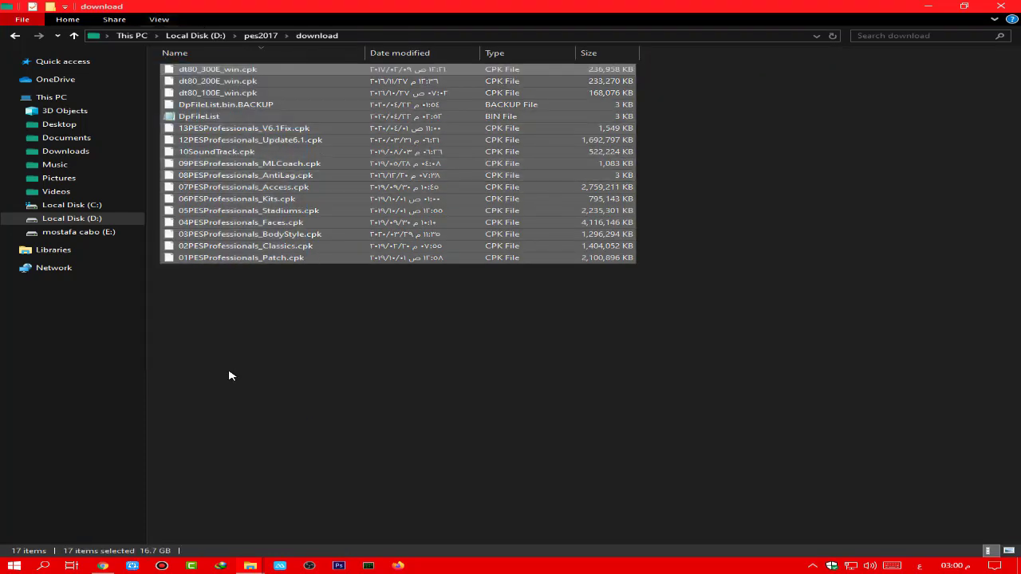
pyautogui.moveTo(229, 372); pyautogui.dragTo(213, 29)
pyautogui.moveTo(303, 348); pyautogui.dragTo(215, 62)
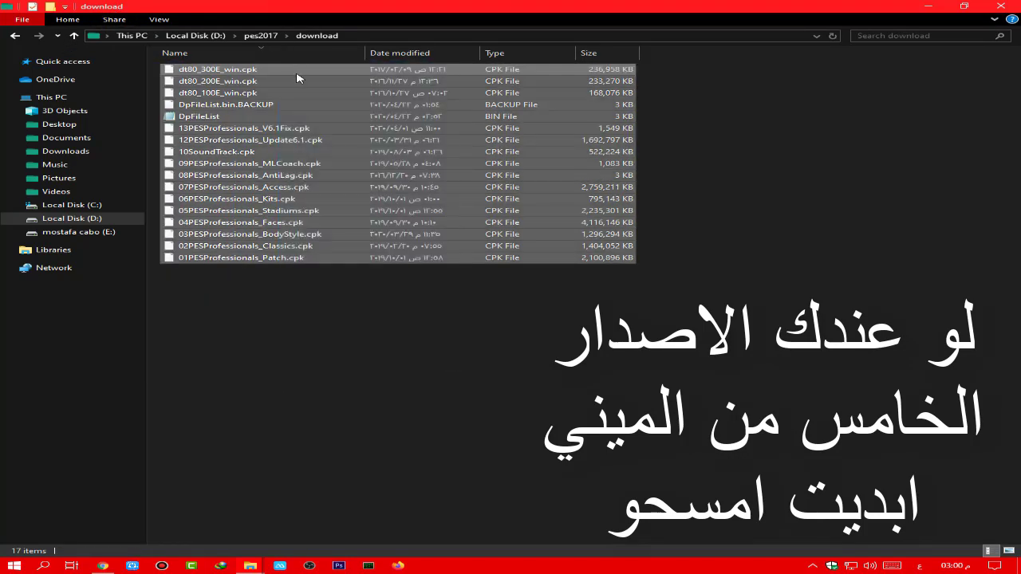
pyautogui.click(14, 36)
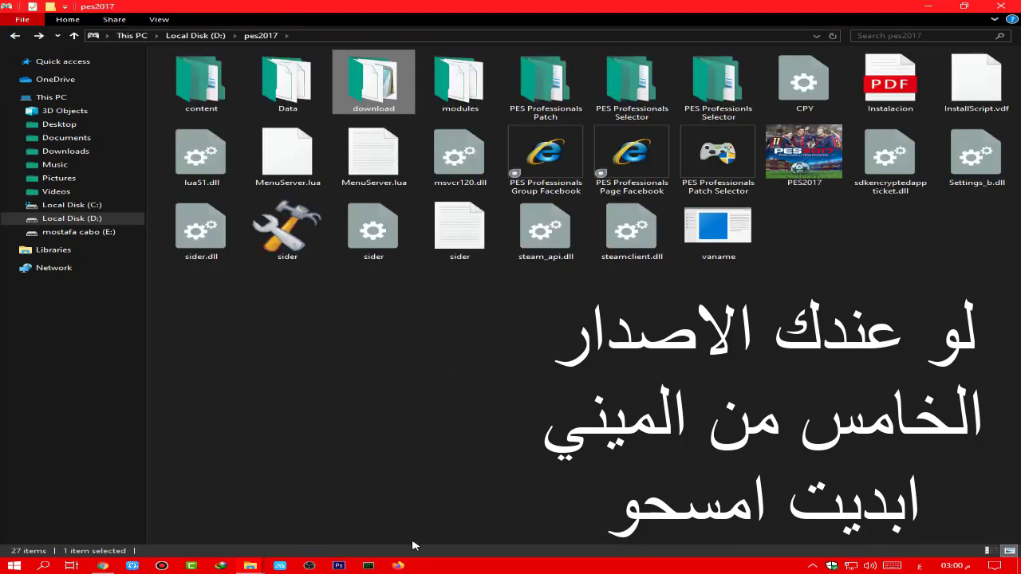
# Return to the GTA SAN ANDRES folder and check the extraction options for the MINI UPDATE TEAM DAGA V6 archive
pyautogui.moveTo(249, 566)
pyautogui.click(216, 518)
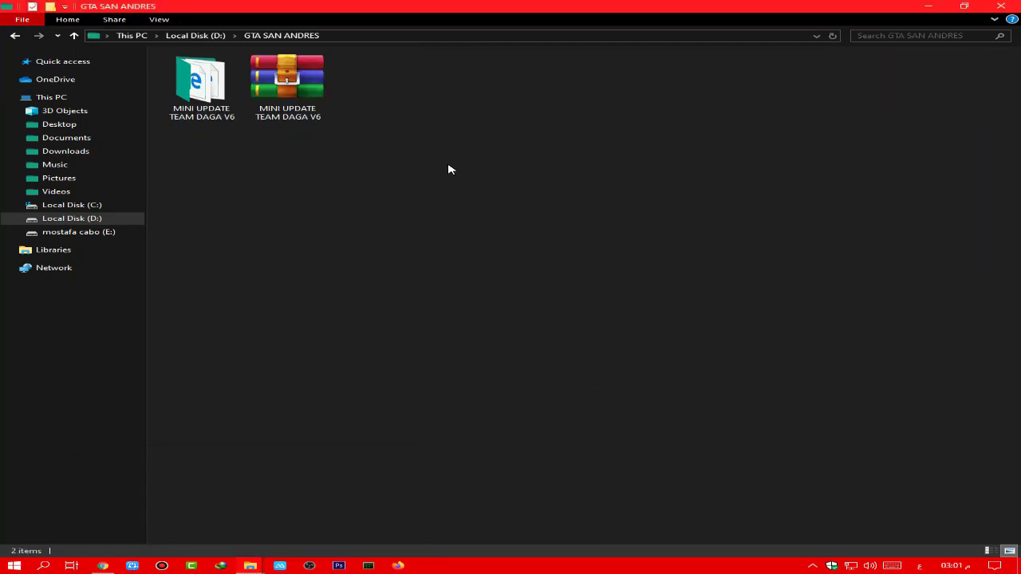
pyautogui.moveTo(425, 178); pyautogui.dragTo(287, 44)
pyautogui.moveTo(383, 218); pyautogui.dragTo(275, 48)
pyautogui.click(289, 109)
pyautogui.click(281, 68)
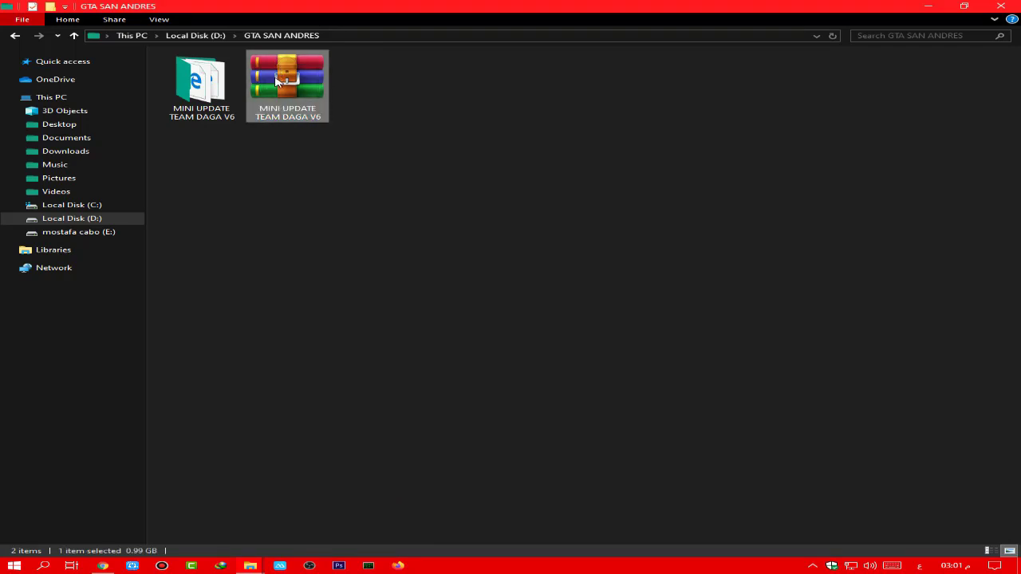
pyautogui.click(334, 133)
pyautogui.click(295, 88)
pyautogui.rightClick(275, 78)
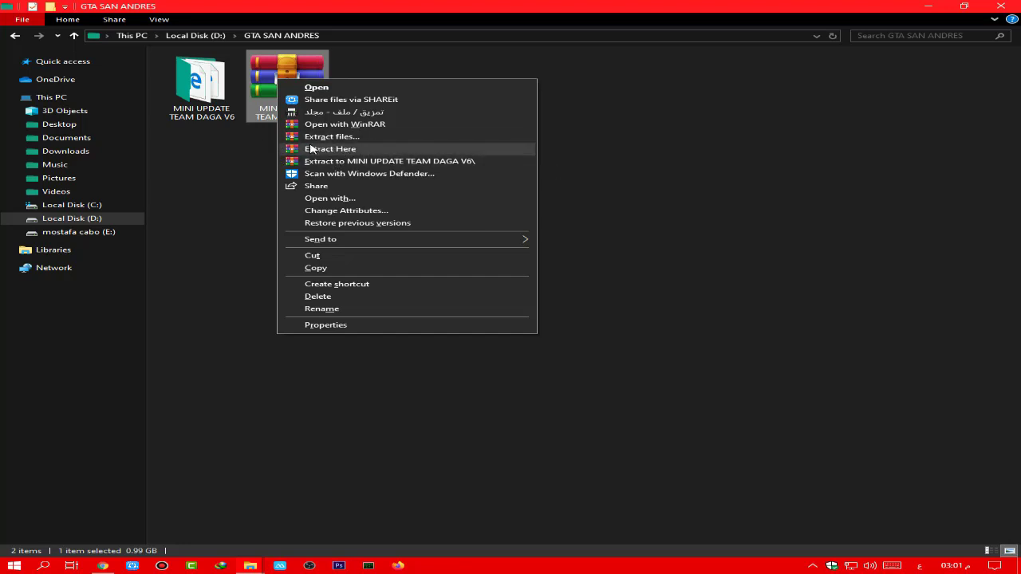
pyautogui.click(229, 151)
pyautogui.moveTo(538, 152); pyautogui.dragTo(231, 55)
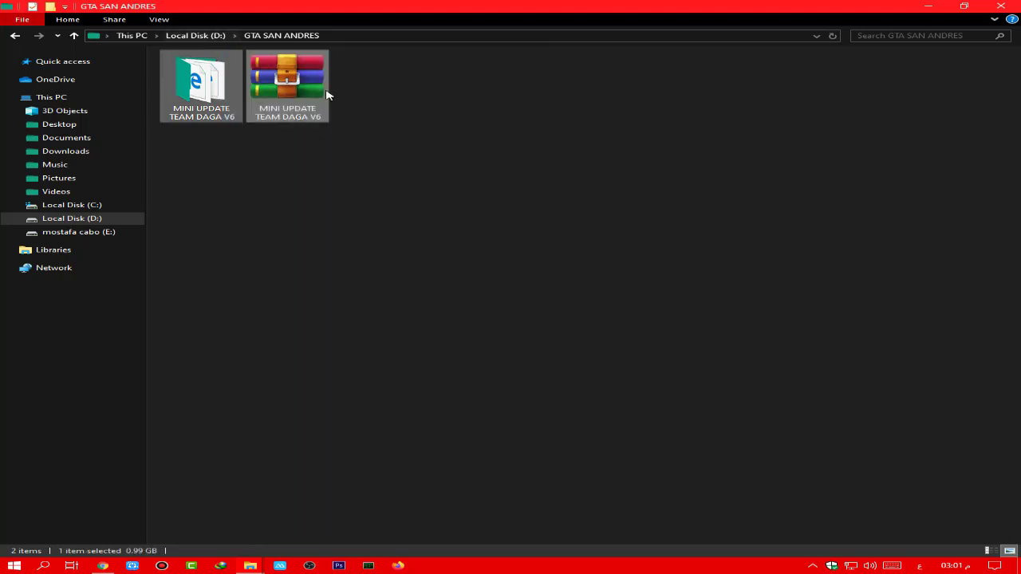
pyautogui.moveTo(390, 125); pyautogui.dragTo(238, 58)
pyautogui.click(311, 67)
pyautogui.moveTo(404, 134); pyautogui.dragTo(278, 37)
pyautogui.moveTo(416, 166); pyautogui.dragTo(291, 60)
pyautogui.click(380, 183)
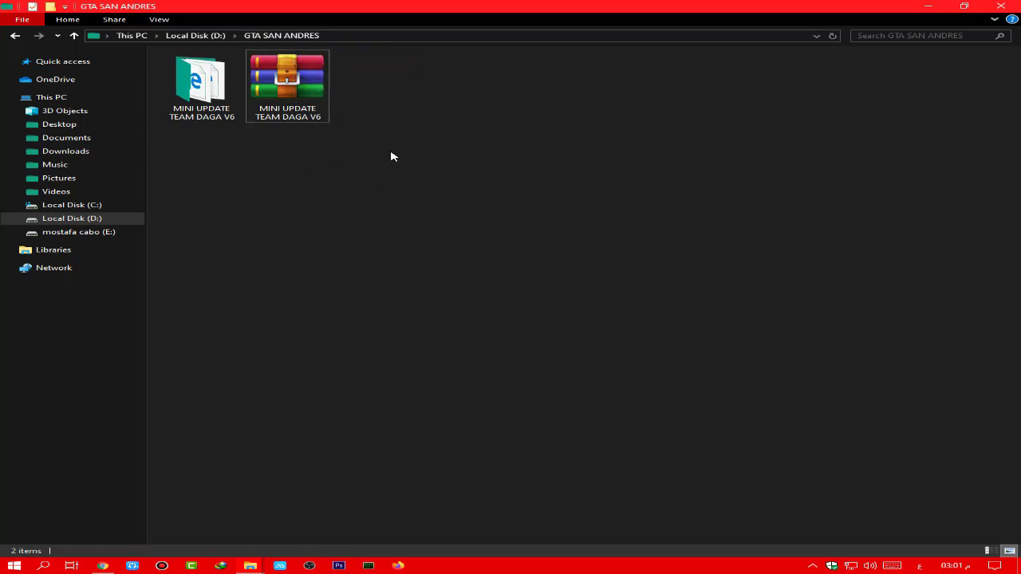
pyautogui.moveTo(205, 129); pyautogui.dragTo(125, 107)
pyautogui.moveTo(194, 148); pyautogui.dragTo(182, 94)
pyautogui.moveTo(242, 140); pyautogui.dragTo(207, 74)
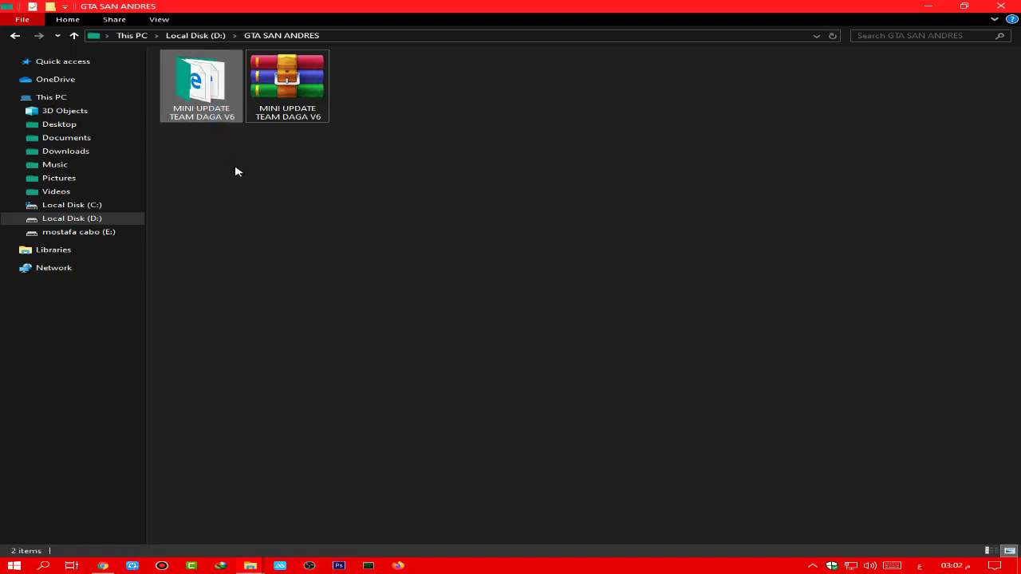
pyautogui.moveTo(234, 174); pyautogui.dragTo(184, 72)
pyautogui.moveTo(232, 192); pyautogui.dragTo(193, 82)
pyautogui.moveTo(211, 167); pyautogui.dragTo(191, 93)
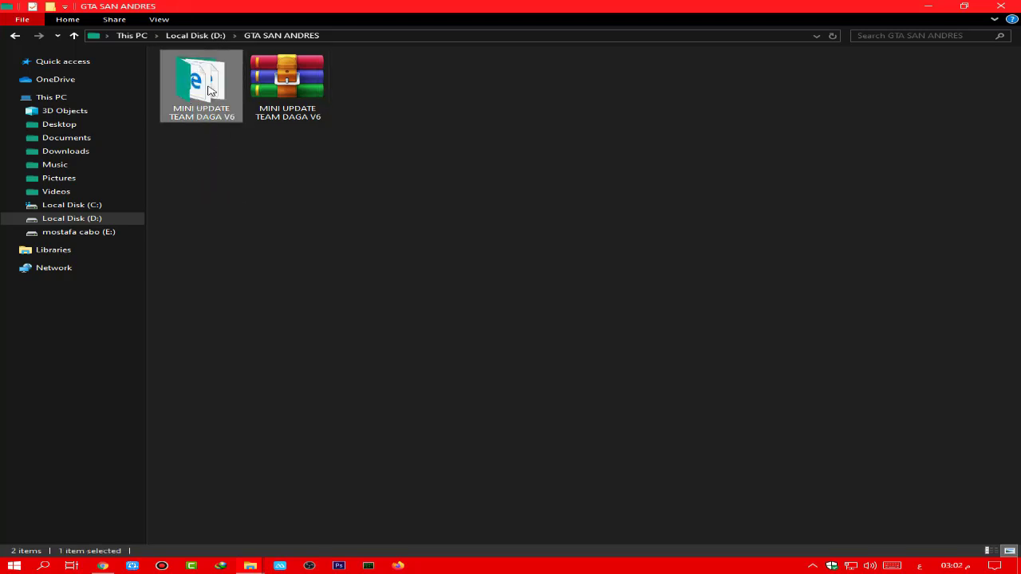
# Open the extracted MINI UPDATE TEAM DAGA V6 folder and examine its KONAMI and MINI UPDATE TEAM DAGA V6 subfolders
pyautogui.doubleClick(212, 90)
pyautogui.moveTo(246, 184); pyautogui.dragTo(215, 44)
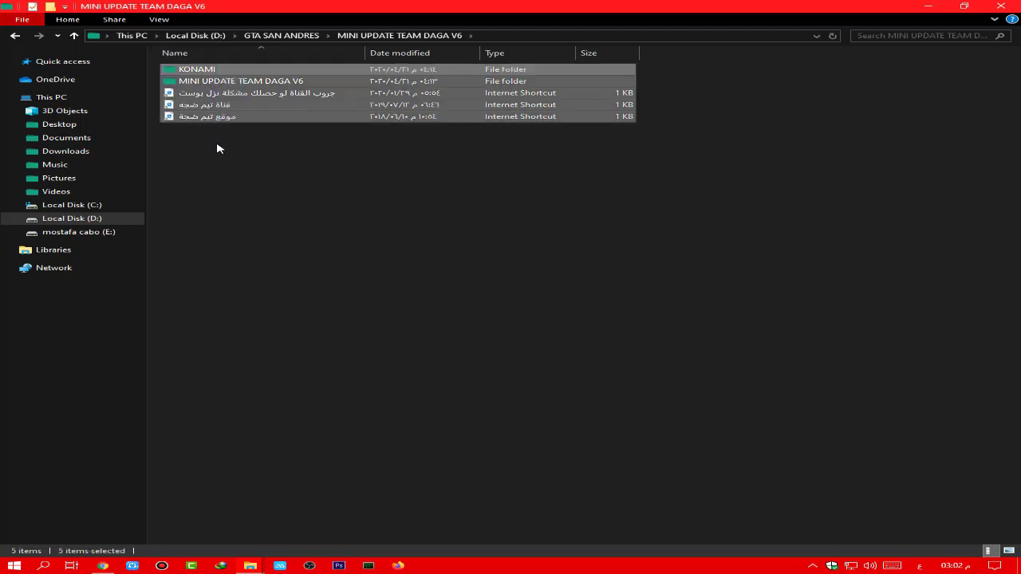
pyautogui.moveTo(219, 159); pyautogui.dragTo(209, 39)
pyautogui.click(205, 69)
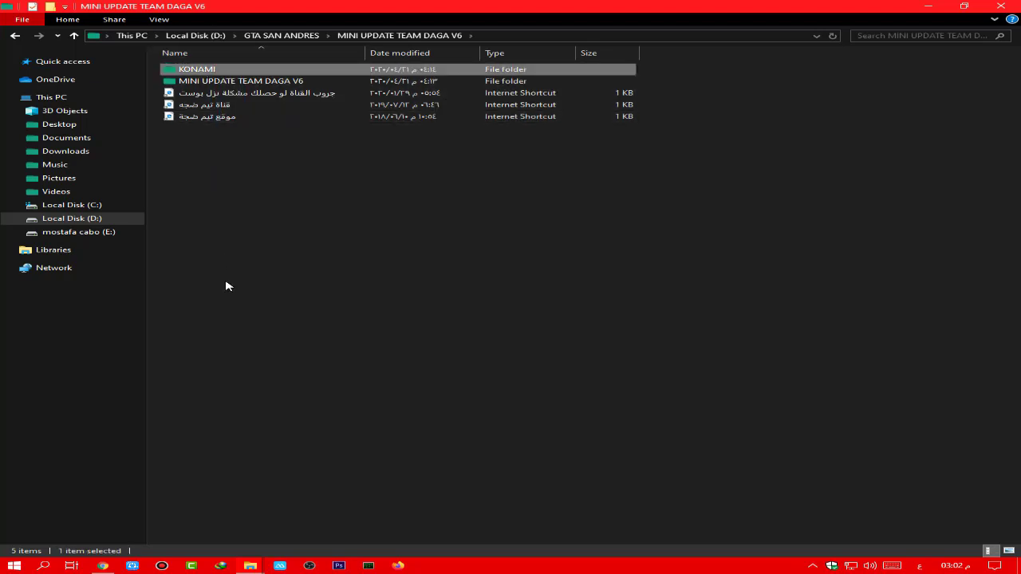
pyautogui.click(264, 84)
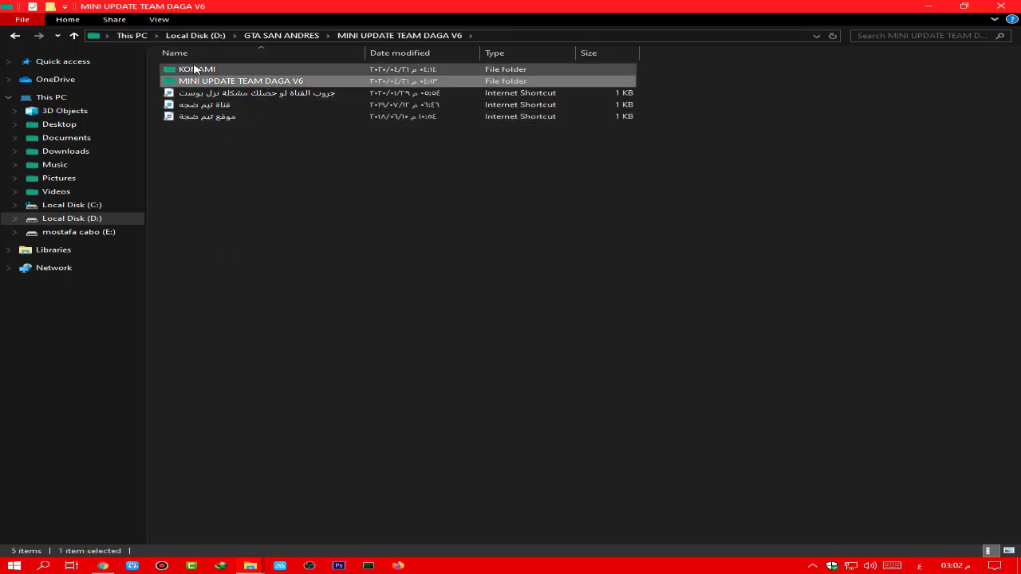
# Move the KONAMI folder from the extracted update into Documents, replacing the files with the same names
pyautogui.rightClick(194, 70)
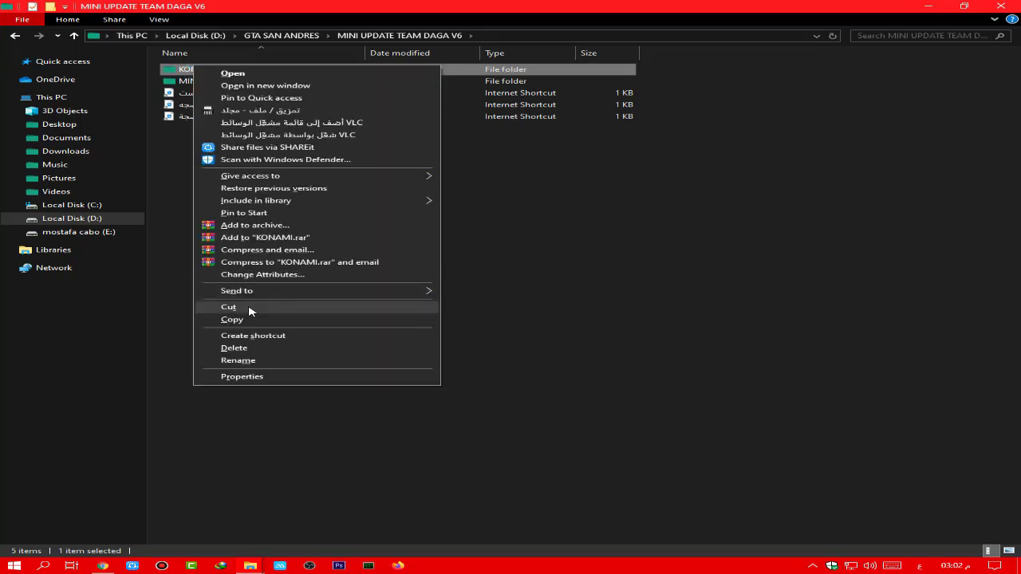
pyautogui.click(249, 311)
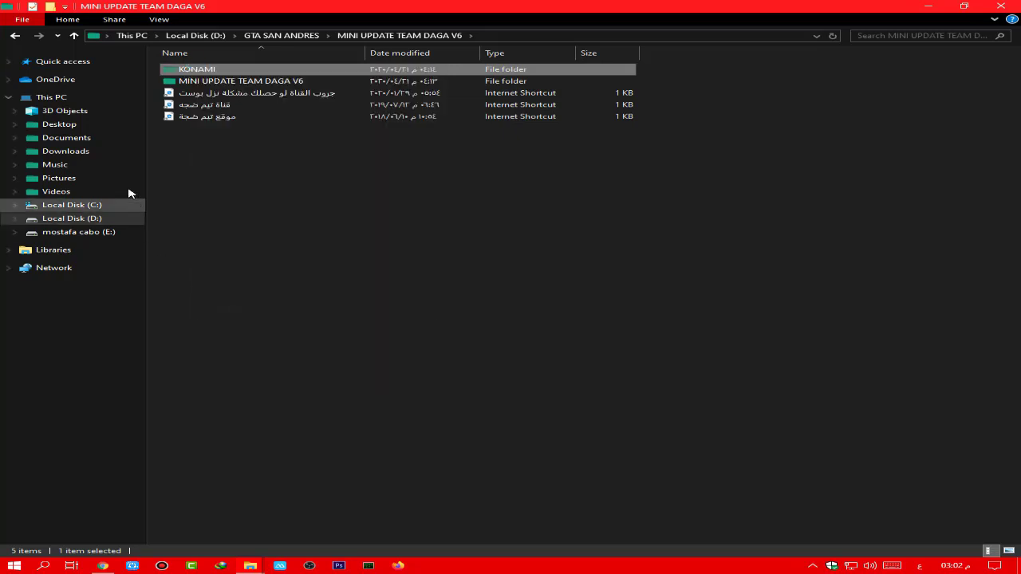
pyautogui.click(57, 141)
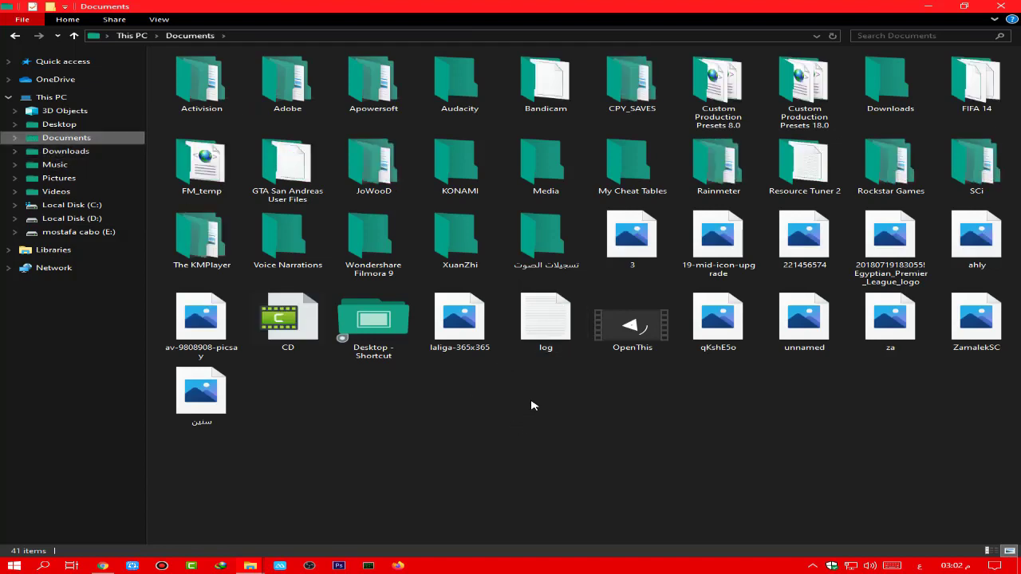
pyautogui.rightClick(495, 398)
pyautogui.click(498, 292)
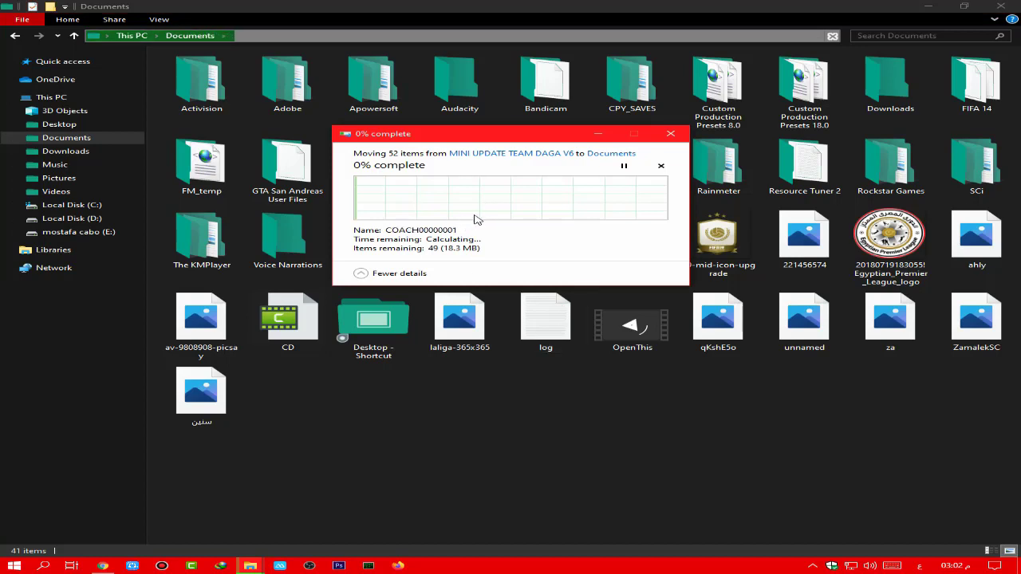
pyautogui.moveTo(420, 141); pyautogui.dragTo(422, 147)
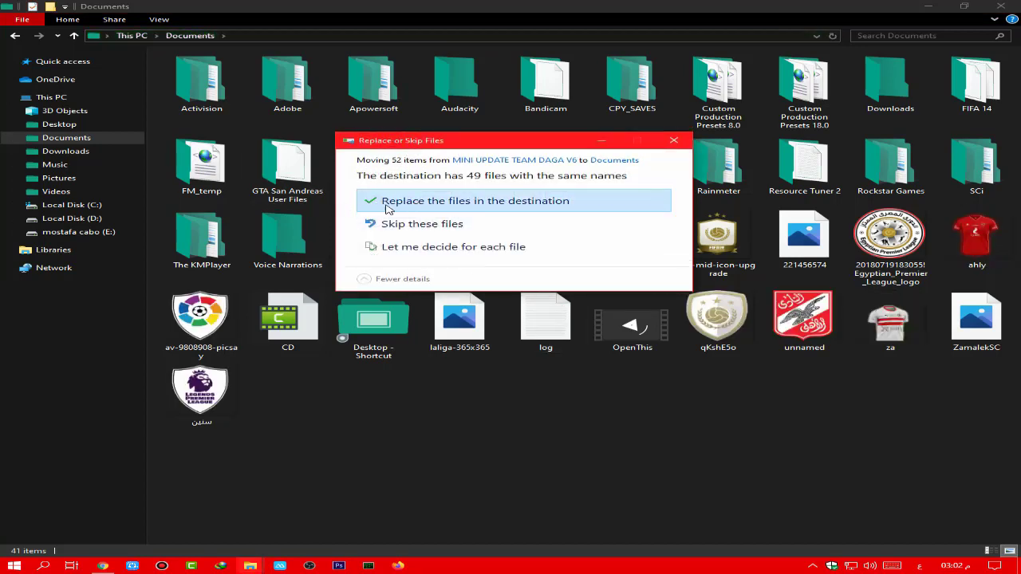
pyautogui.click(498, 203)
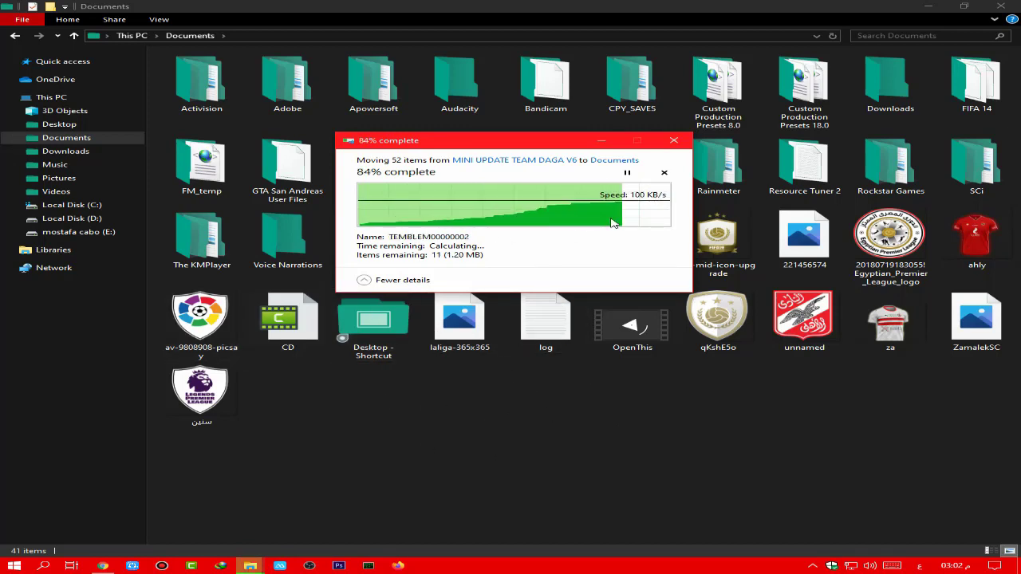
# Return to the extracted MINI UPDATE TEAM DAGA V6 folder and open its subfolder of the same name
pyautogui.moveTo(1017, 437)
pyautogui.mouseDown()
pyautogui.moveTo(199, 411)
pyautogui.moveTo(608, 432)
pyautogui.mouseUp()
pyautogui.moveTo(595, 438); pyautogui.dragTo(164, 485)
pyautogui.click(249, 565)
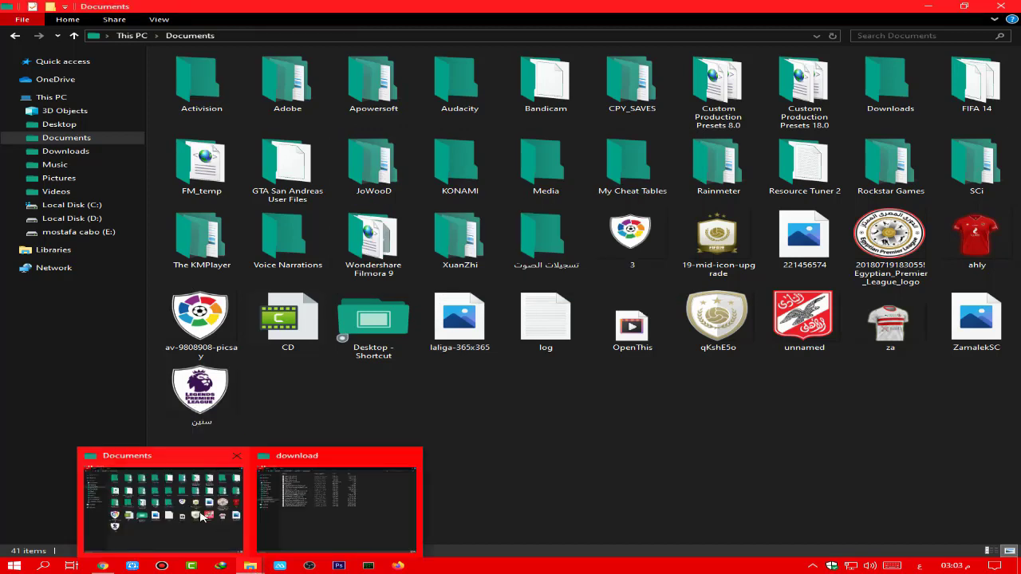
pyautogui.click(13, 37)
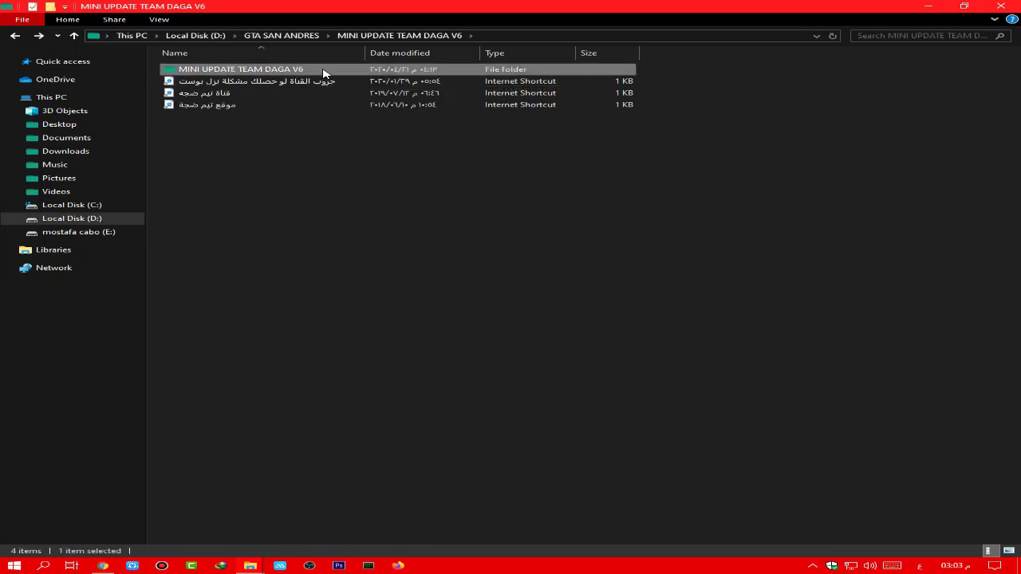
pyautogui.doubleClick(323, 72)
# Cut all the contents of the inner MINI UPDATE TEAM DAGA V6 folder, including download, PES2020 and Settings
pyautogui.moveTo(321, 212); pyautogui.dragTo(216, 64)
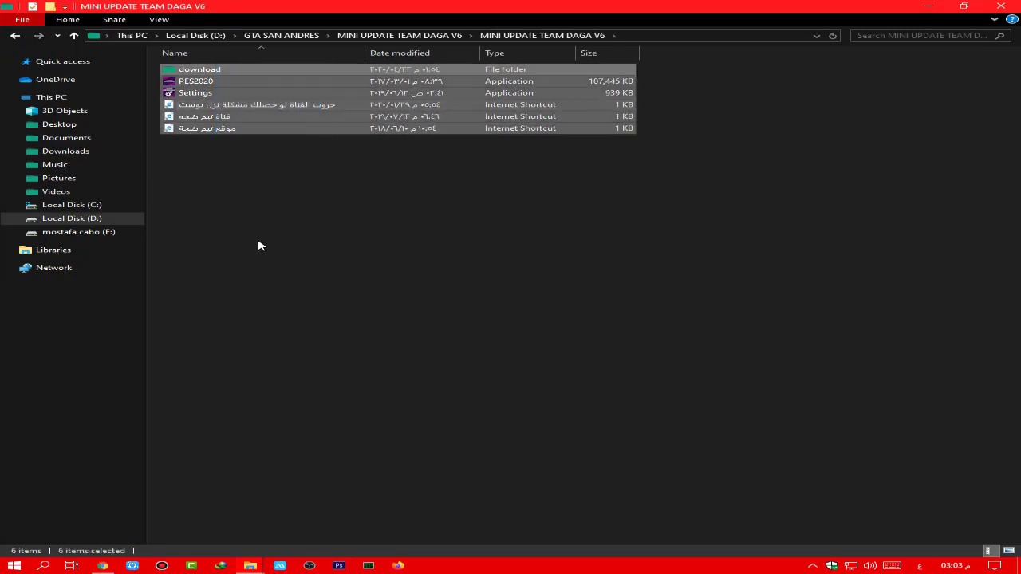
pyautogui.moveTo(258, 241); pyautogui.dragTo(206, 53)
pyautogui.moveTo(262, 226); pyautogui.dragTo(252, 65)
pyautogui.moveTo(254, 189); pyautogui.dragTo(226, 59)
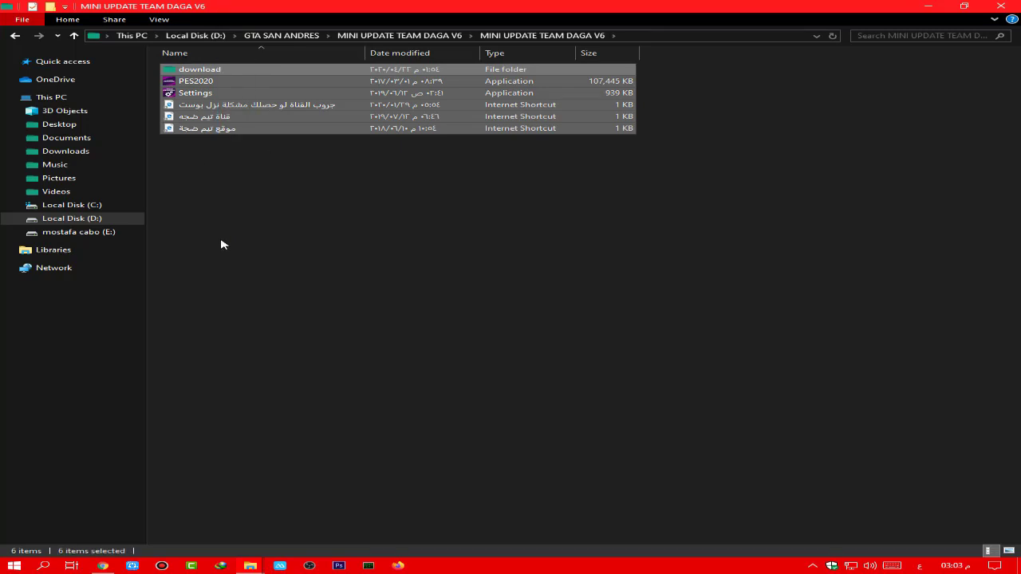
pyautogui.rightClick(204, 78)
pyautogui.click(247, 216)
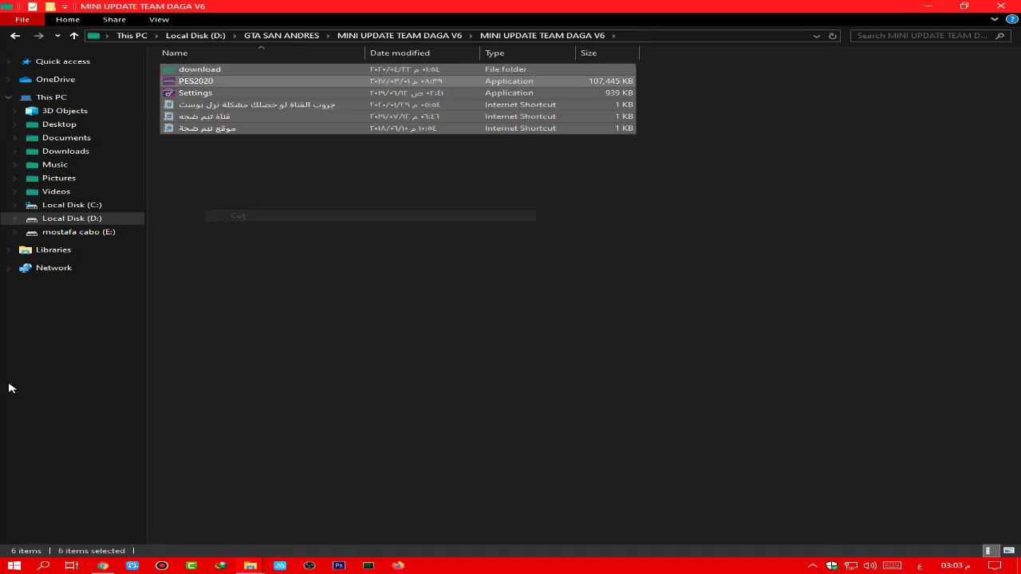
# Switch to the pes2017 game folder on drive D and paste the cut update files into it
pyautogui.moveTo(250, 565)
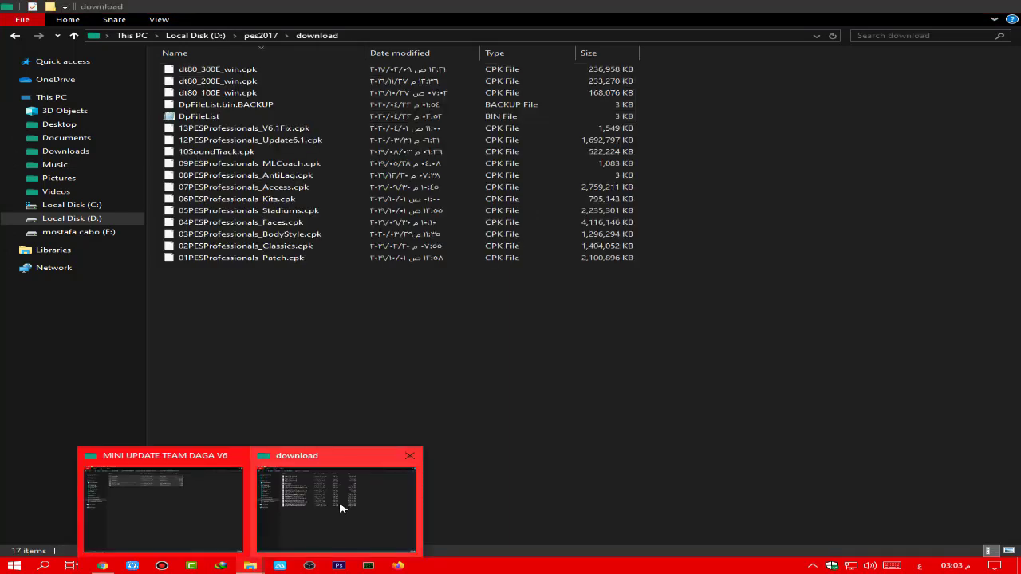
pyautogui.click(340, 504)
pyautogui.click(14, 35)
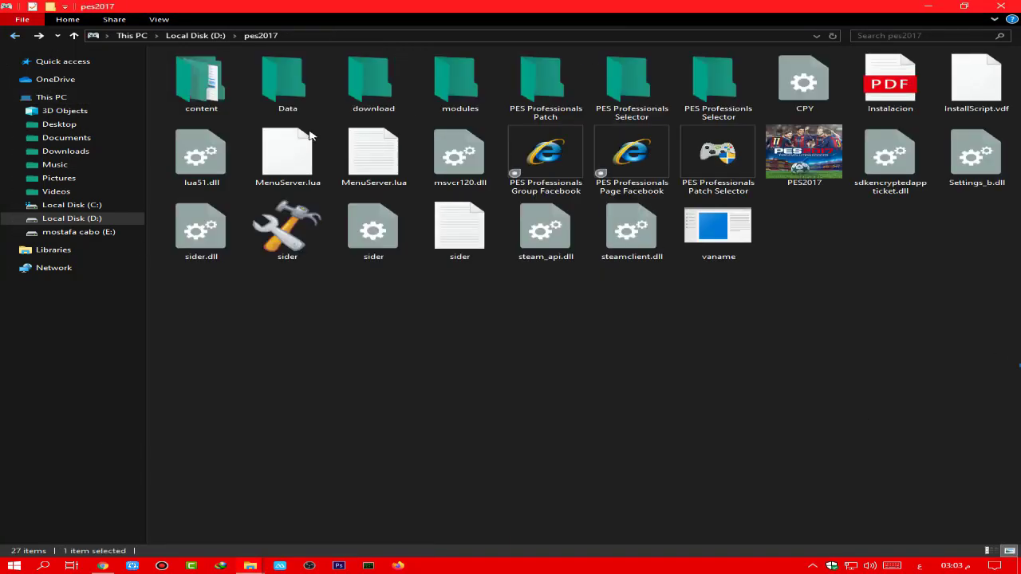
pyautogui.moveTo(1019, 367); pyautogui.dragTo(167, 94)
pyautogui.moveTo(1019, 336); pyautogui.dragTo(73, 11)
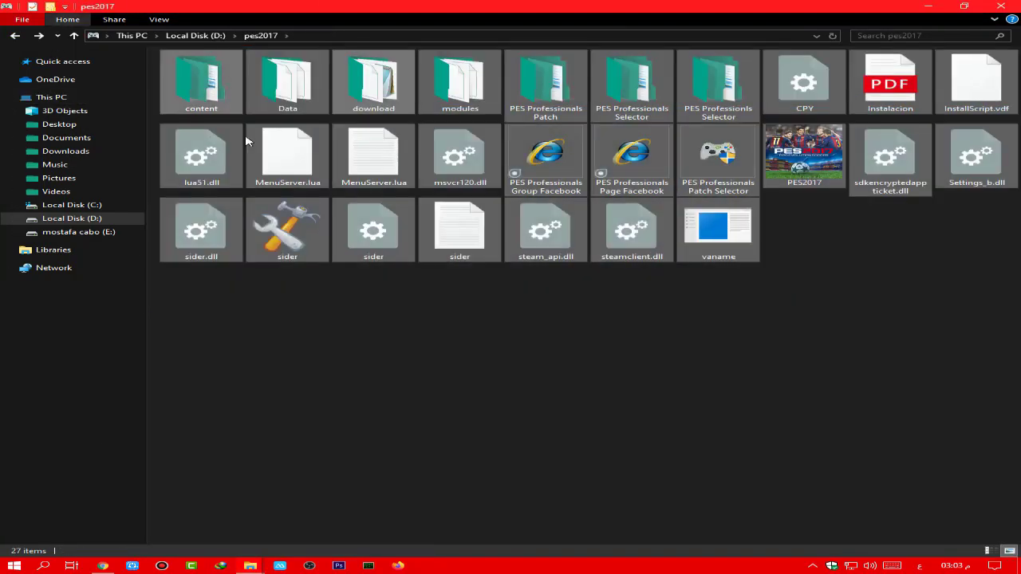
pyautogui.click(319, 335)
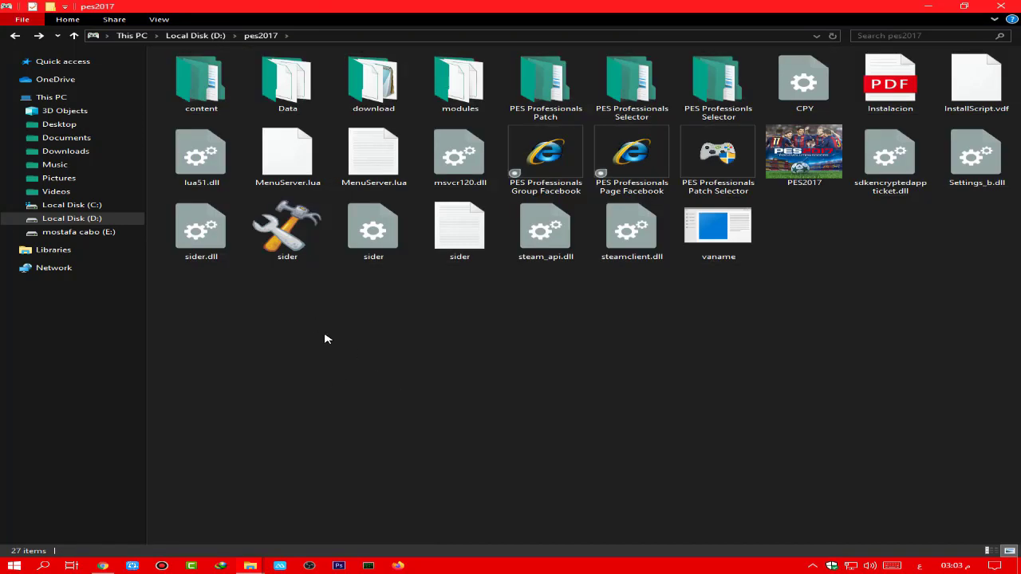
pyautogui.rightClick(324, 339)
pyautogui.click(355, 429)
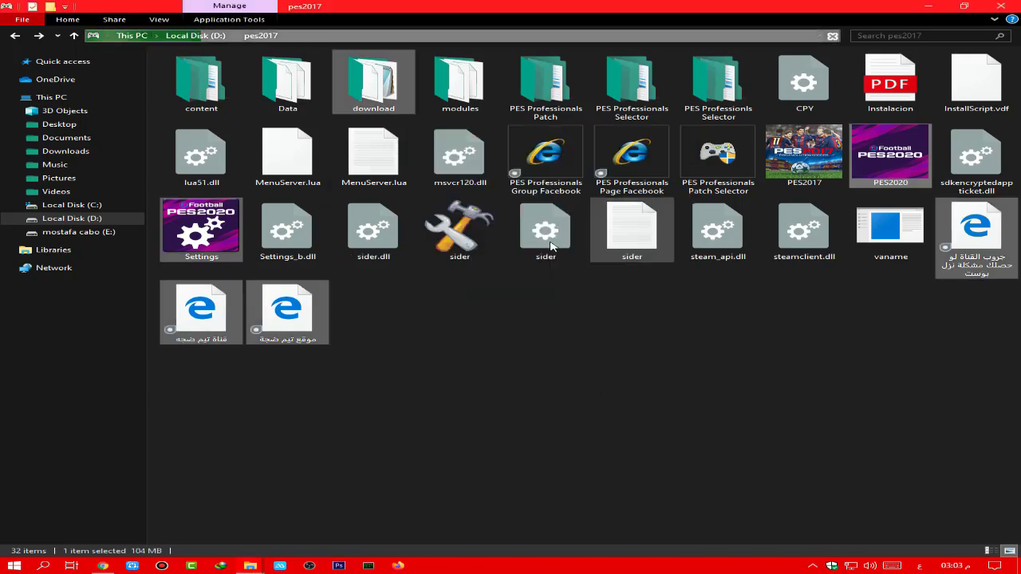
pyautogui.click(787, 364)
pyautogui.moveTo(1019, 358); pyautogui.dragTo(488, 370)
pyautogui.moveTo(436, 394); pyautogui.dragTo(837, 326)
pyautogui.moveTo(836, 326); pyautogui.dragTo(415, 324)
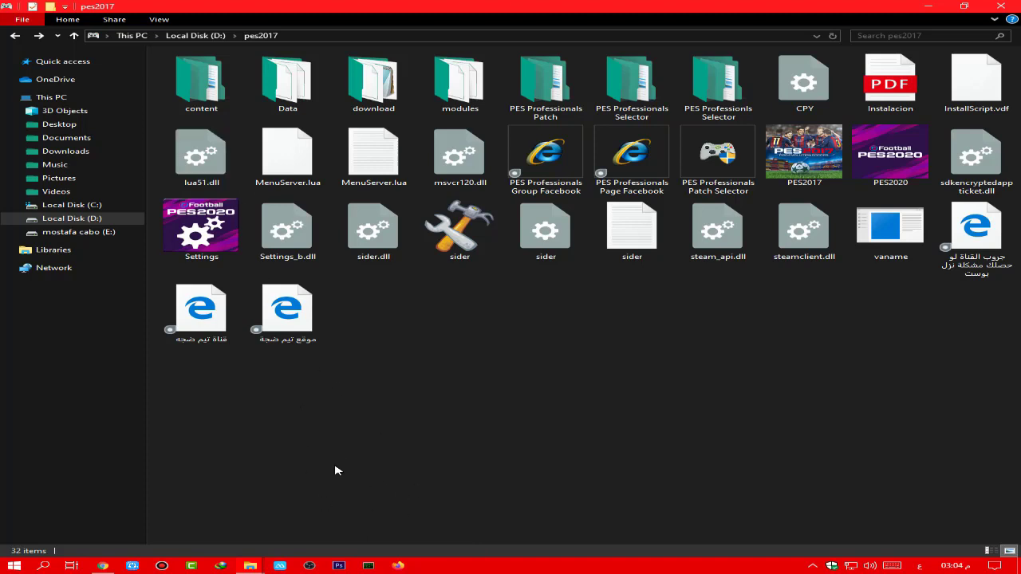
pyautogui.click(720, 206)
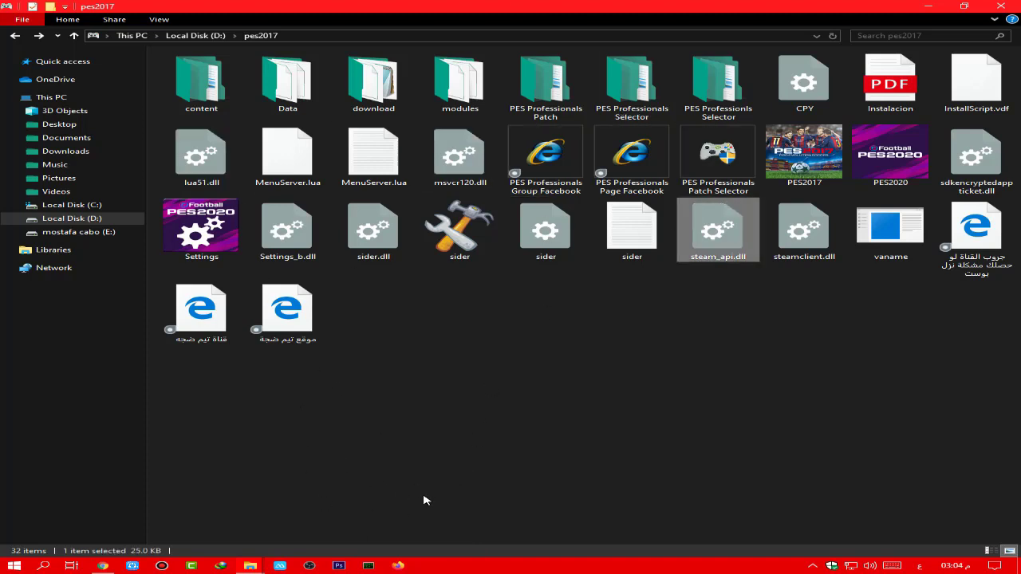
# Switch to DpFileListGenerator, set the DLC option to No DLC and select all the CPK files
pyautogui.click(369, 567)
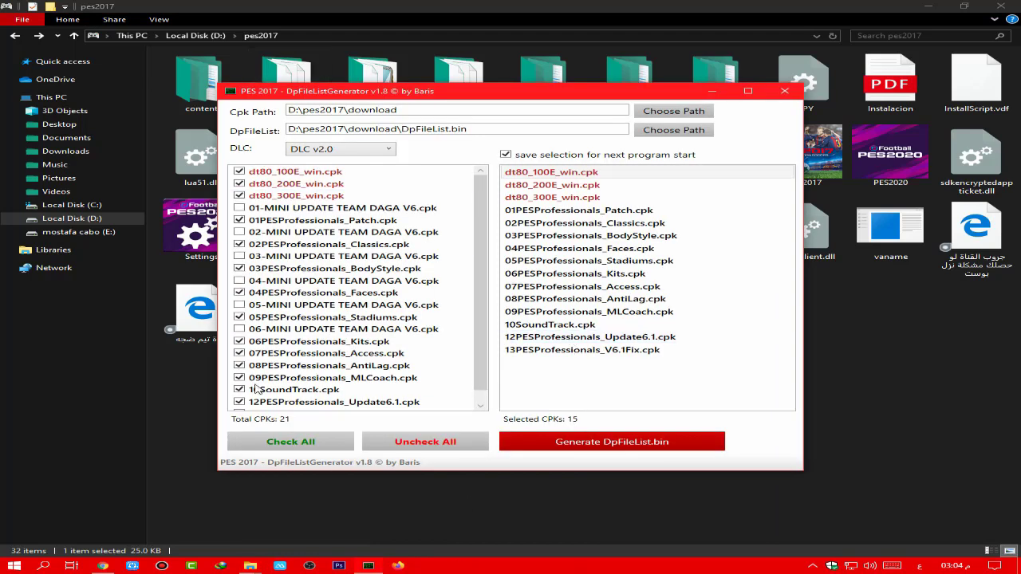
pyautogui.click(341, 150)
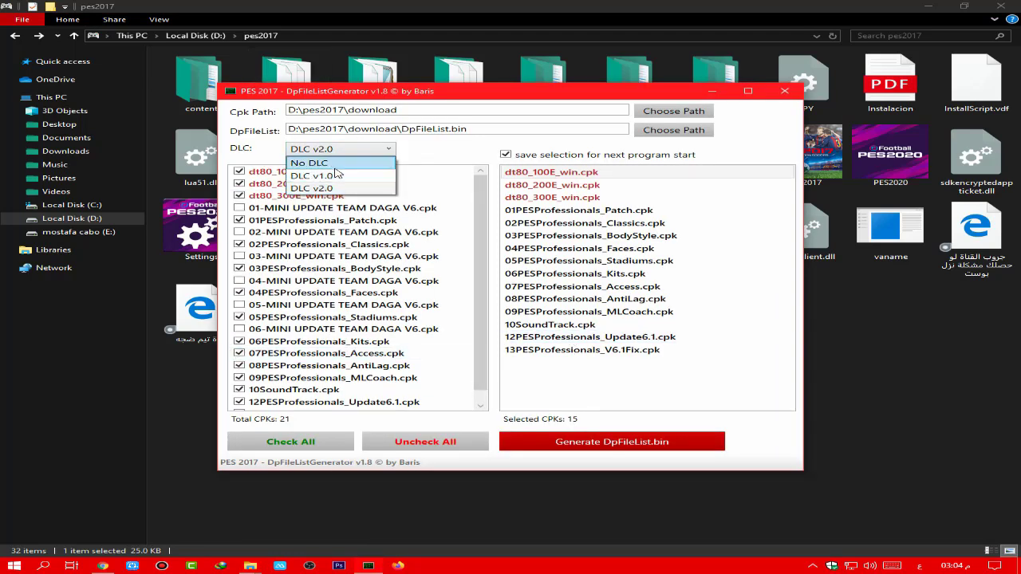
pyautogui.click(320, 163)
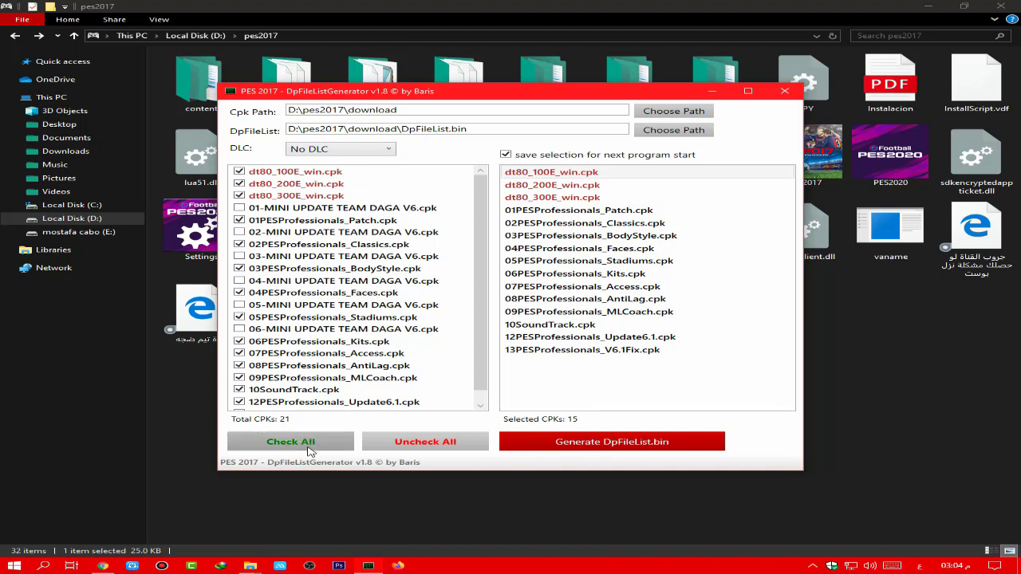
pyautogui.click(275, 448)
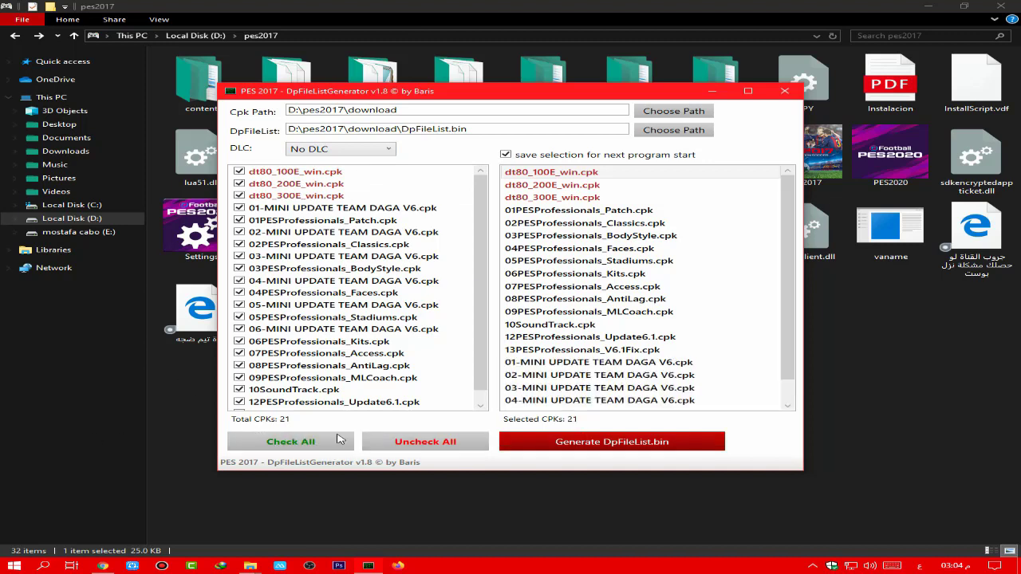
# Generate DpFileList.bin from the selected CPK files and close DpFileListGenerator
pyautogui.scroll(-1, 795, 319)
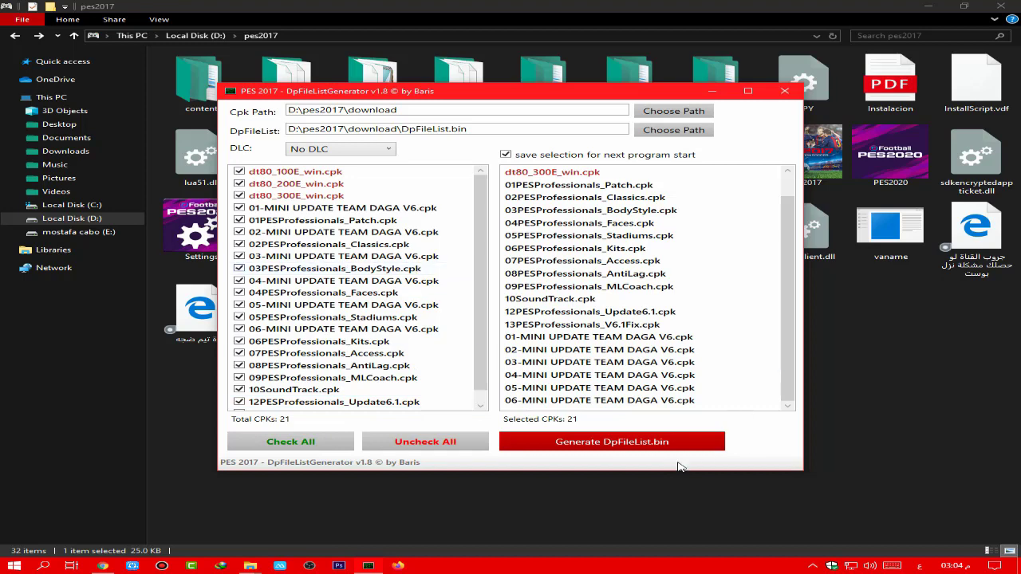
pyautogui.click(615, 443)
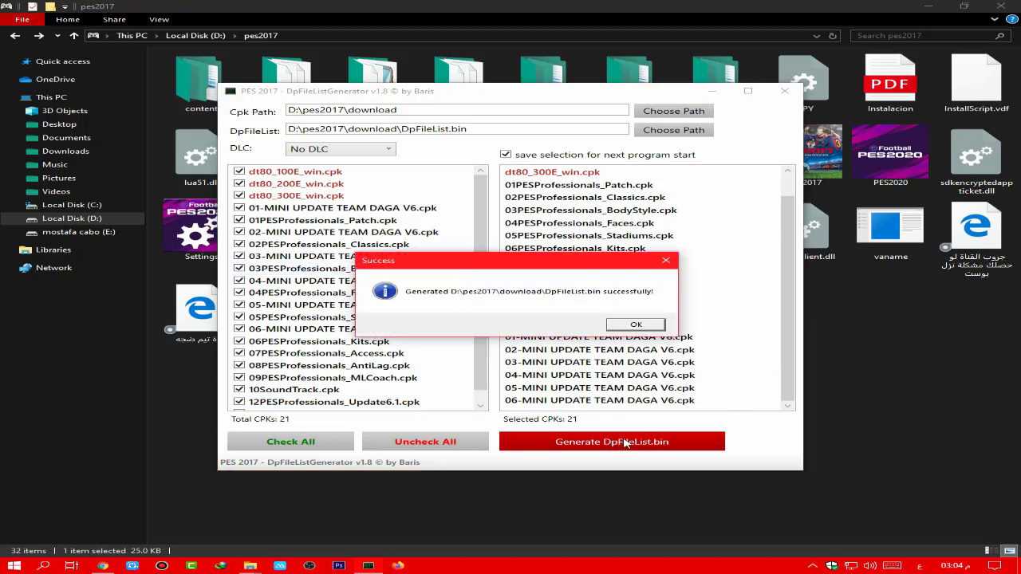
pyautogui.click(636, 325)
pyautogui.click(773, 92)
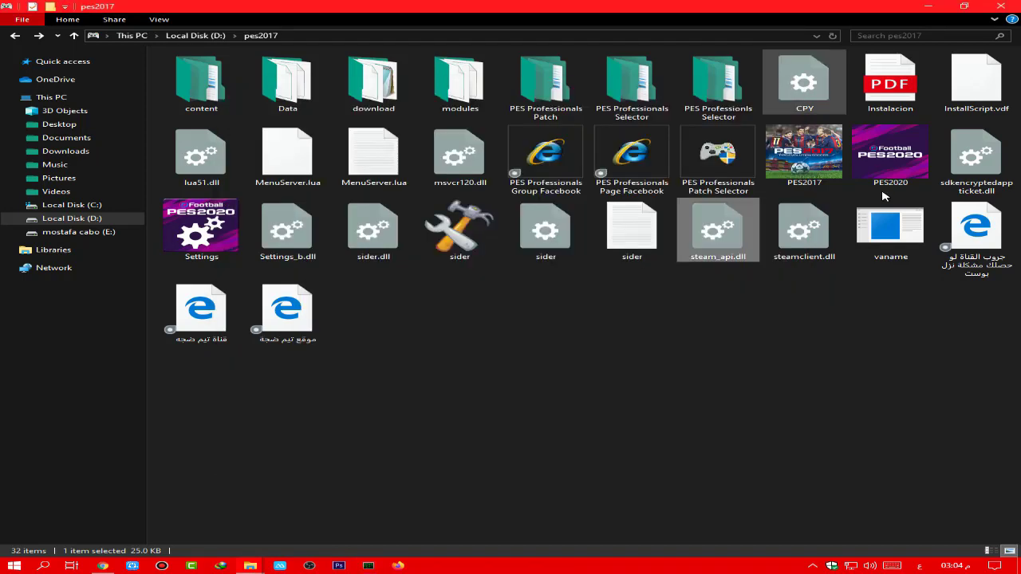
# Delete the PES2017 application from the pes2017 game folder, keeping the PES2020 application
pyautogui.click(909, 182)
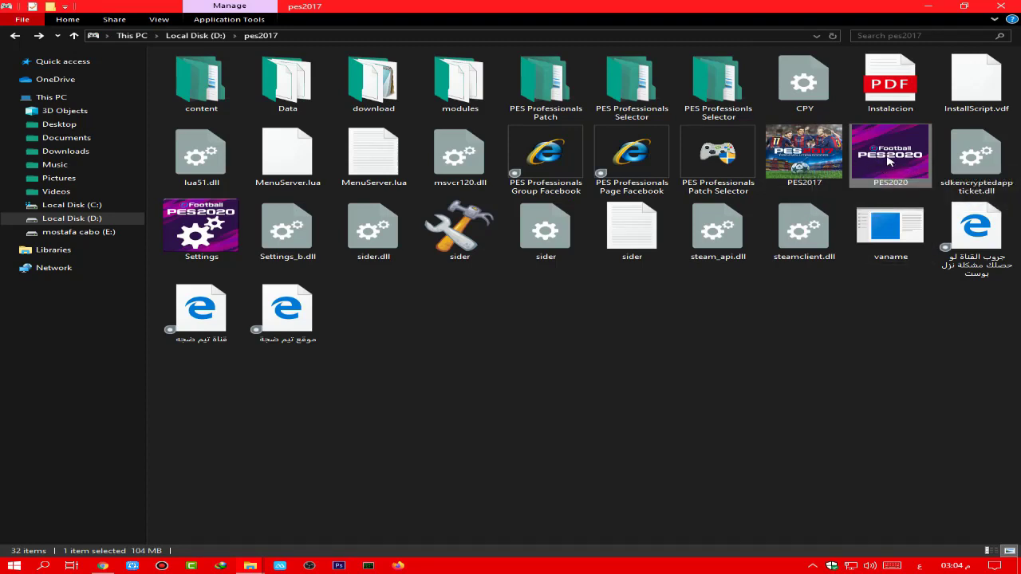
pyautogui.click(825, 174)
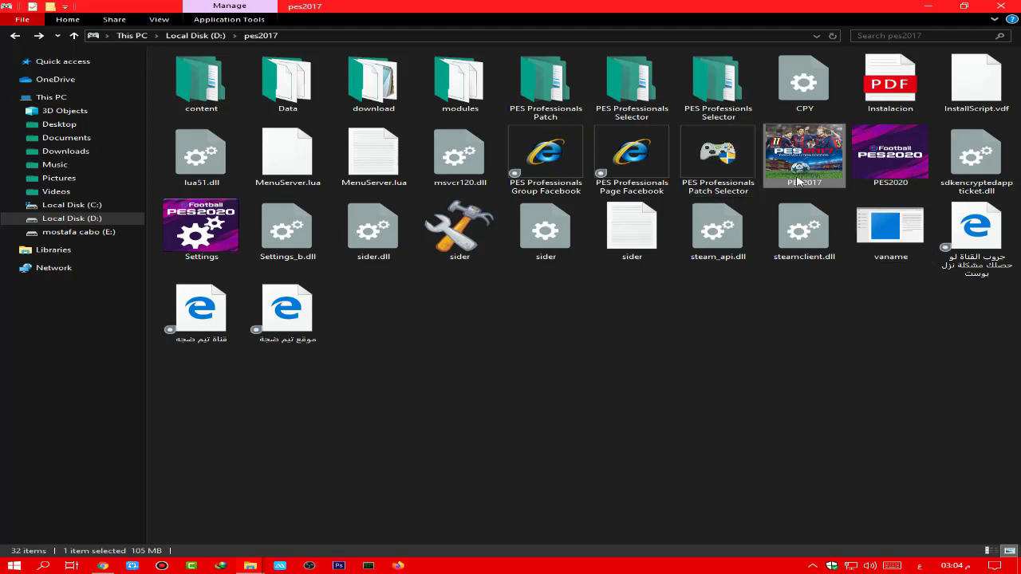
pyautogui.doubleClick(827, 153)
pyautogui.rightClick(775, 151)
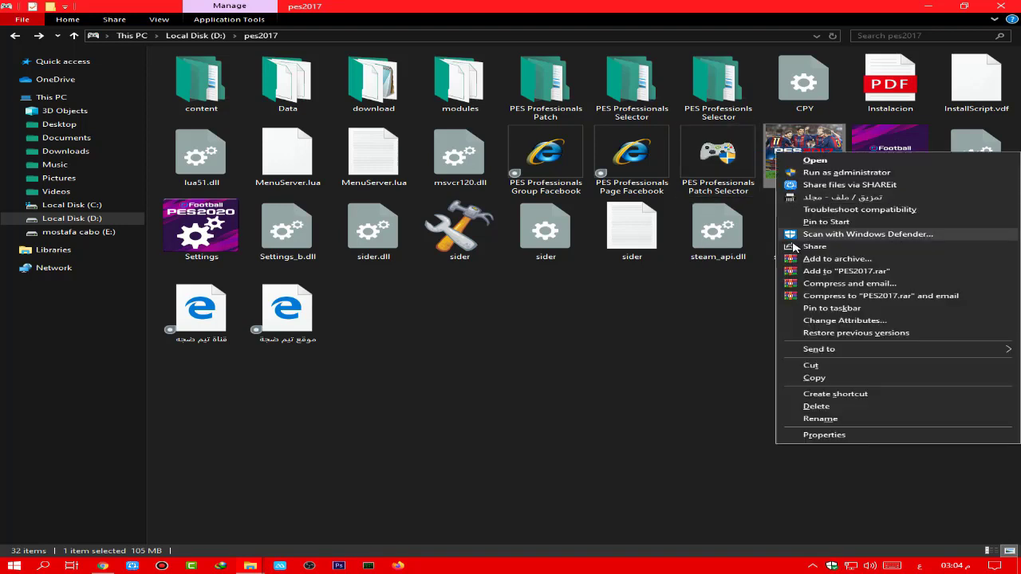
pyautogui.press('Escape')
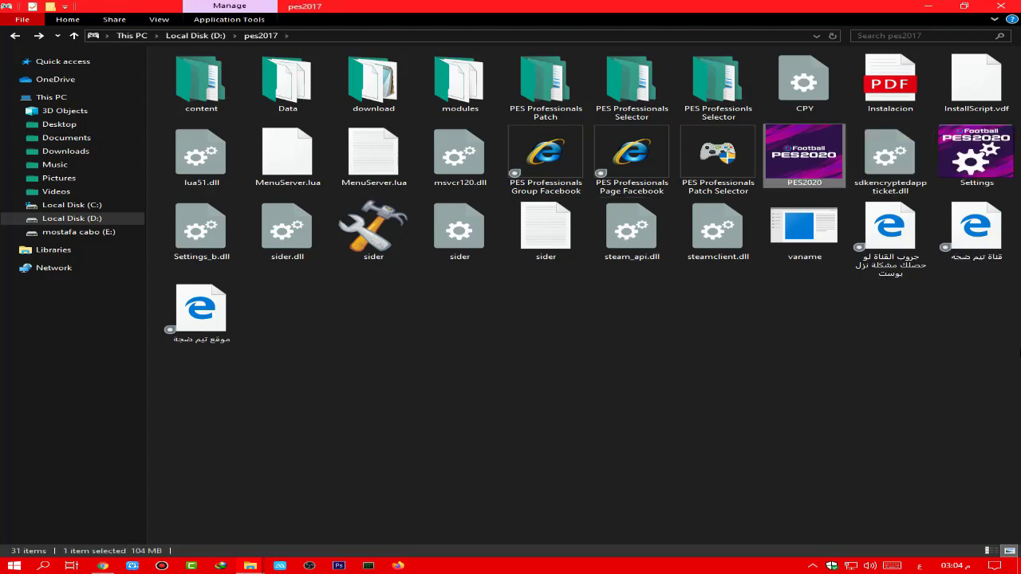
pyautogui.hotkey('ctrl', 'a')
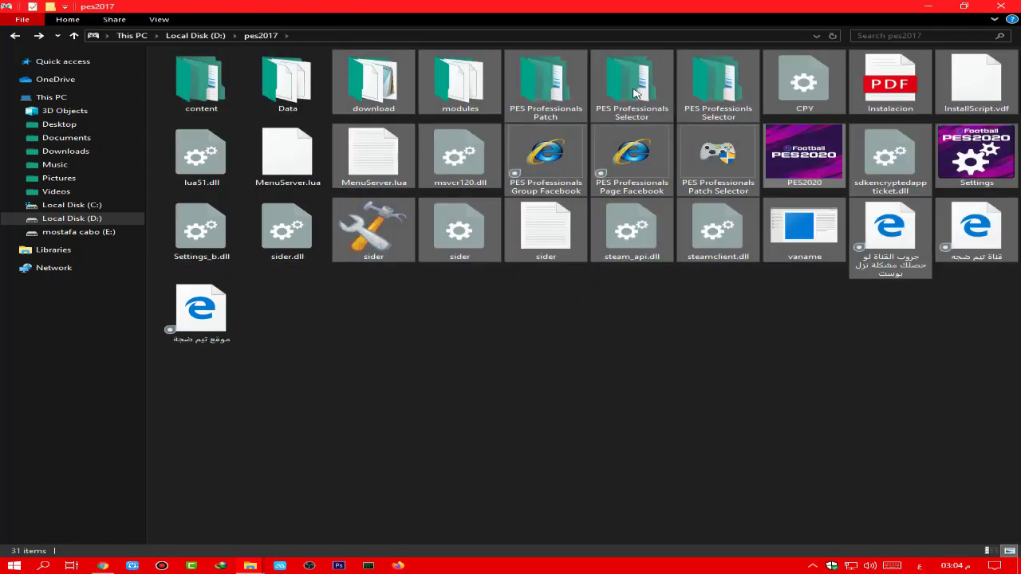
pyautogui.click(821, 162)
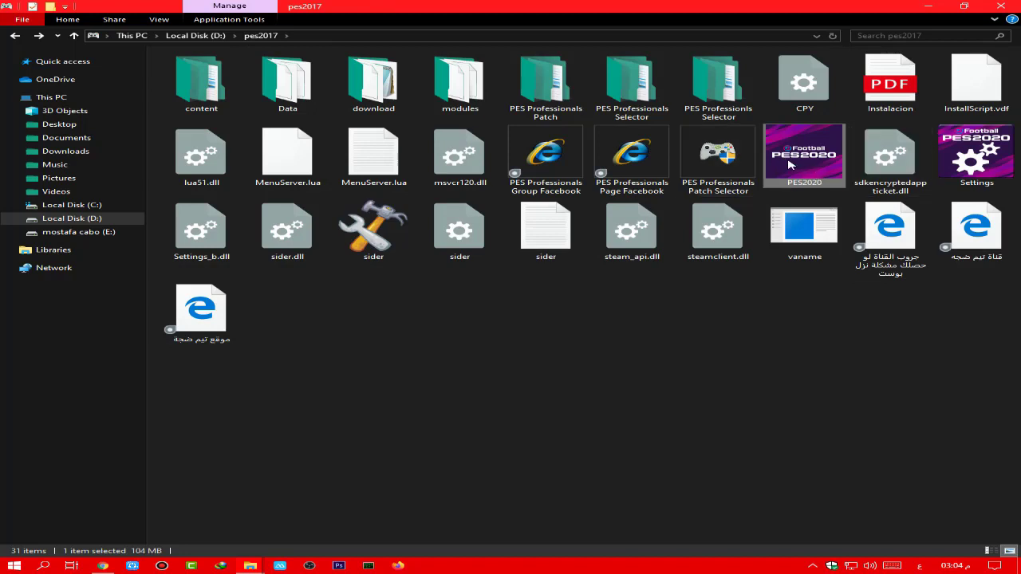
pyautogui.click(815, 193)
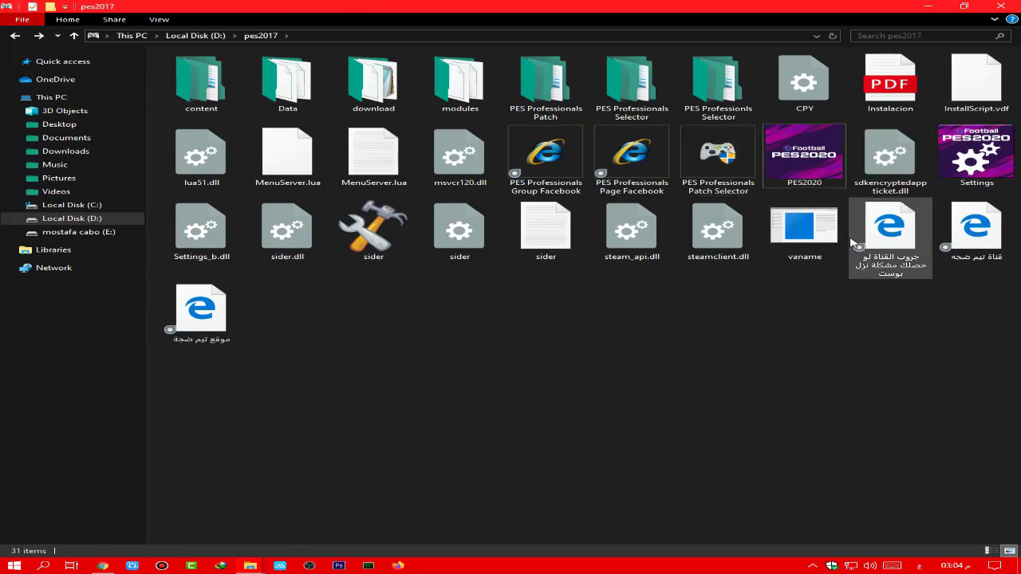